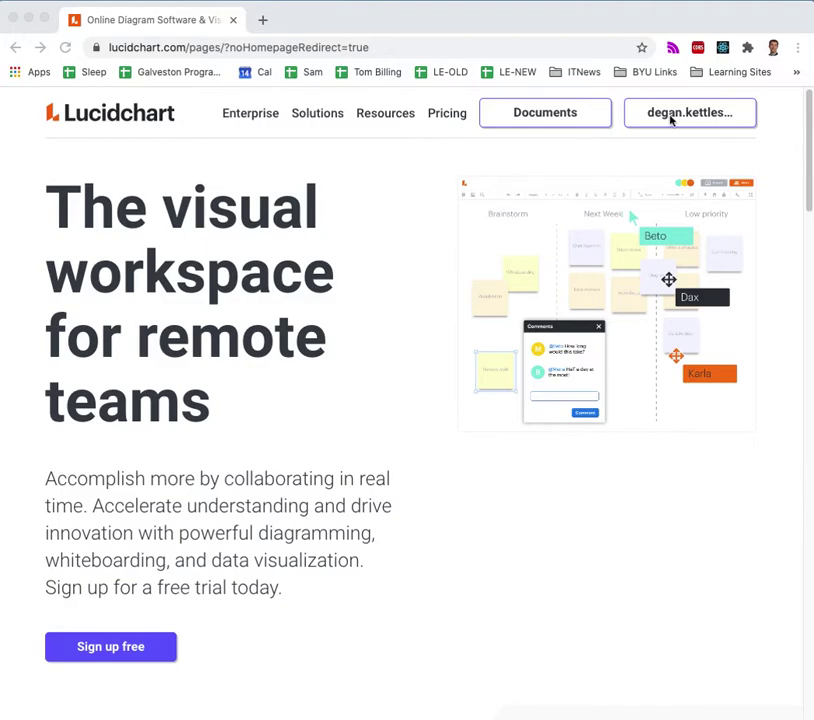
Go from the Lucidchart home page to the Documents list to start a blank diagram.
click(557, 120)
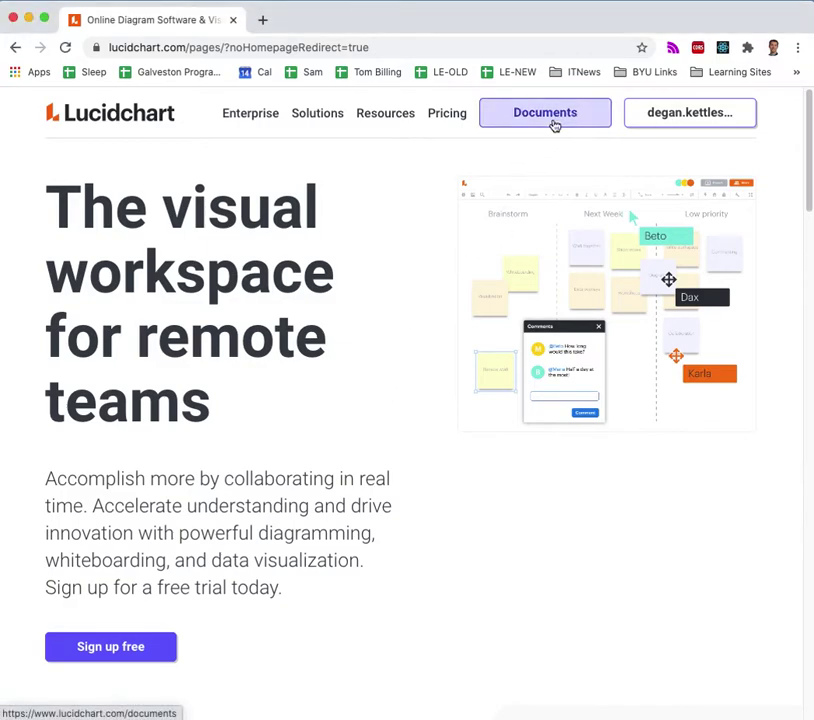
click(554, 122)
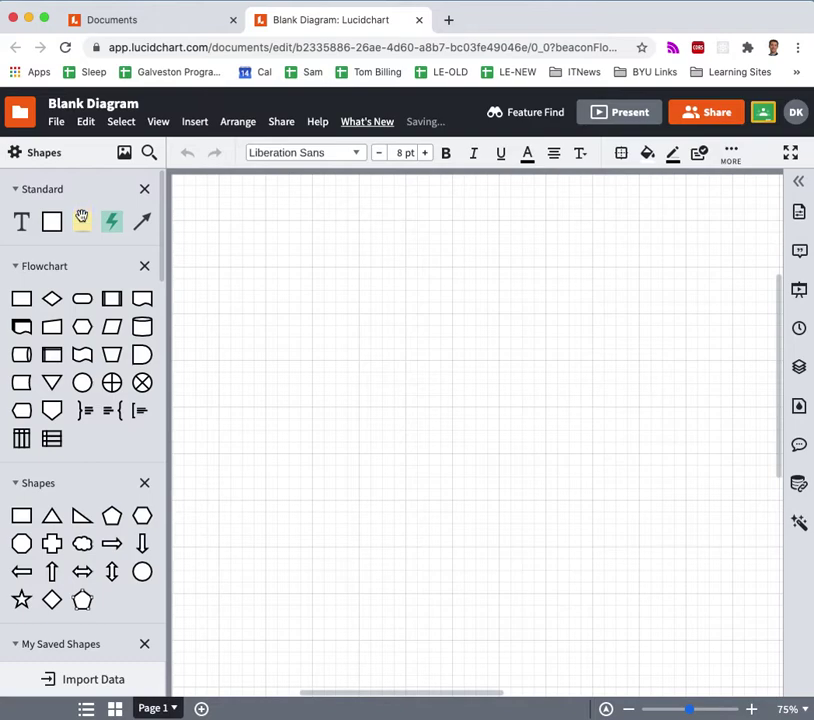
Collapse the Standard and Flowchart sets and add the UML library with all its sub-libraries.
click(17, 189)
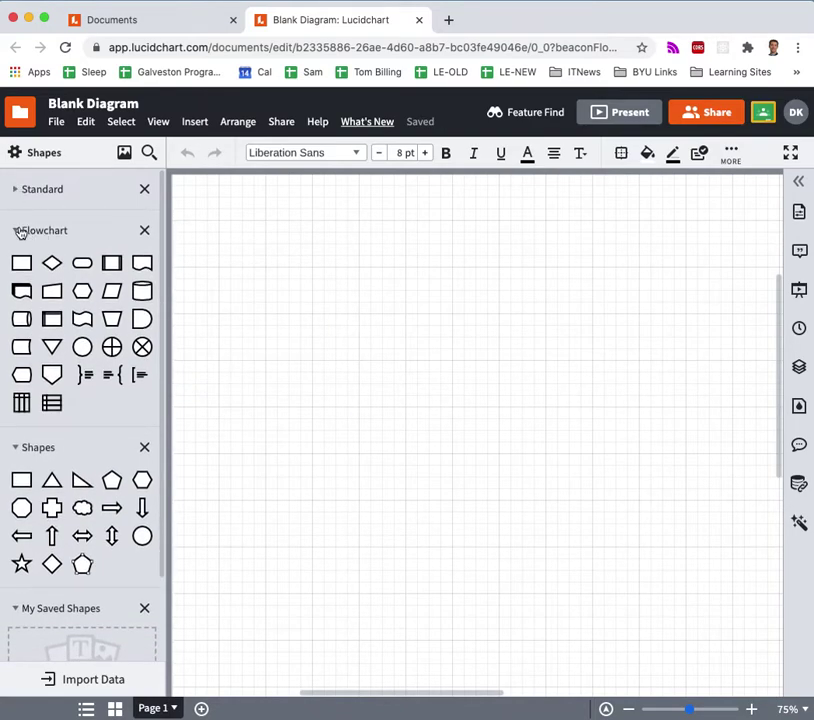
click(18, 231)
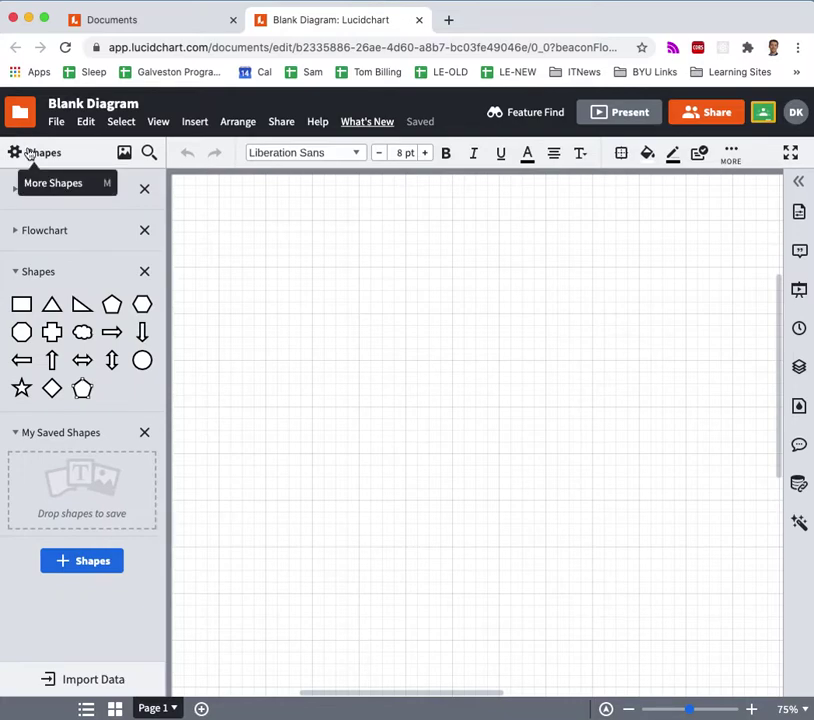
click(29, 152)
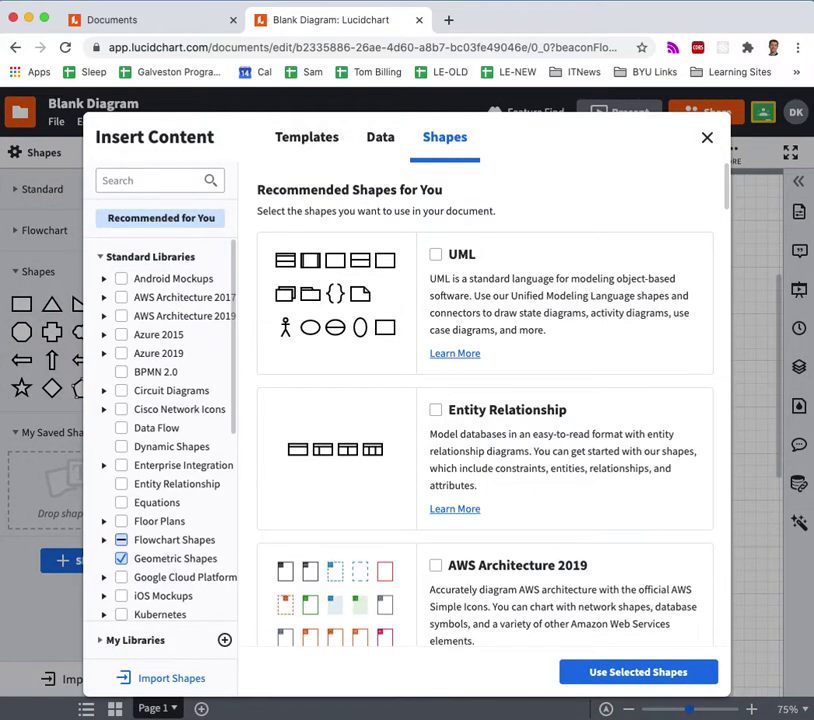
text(uml)
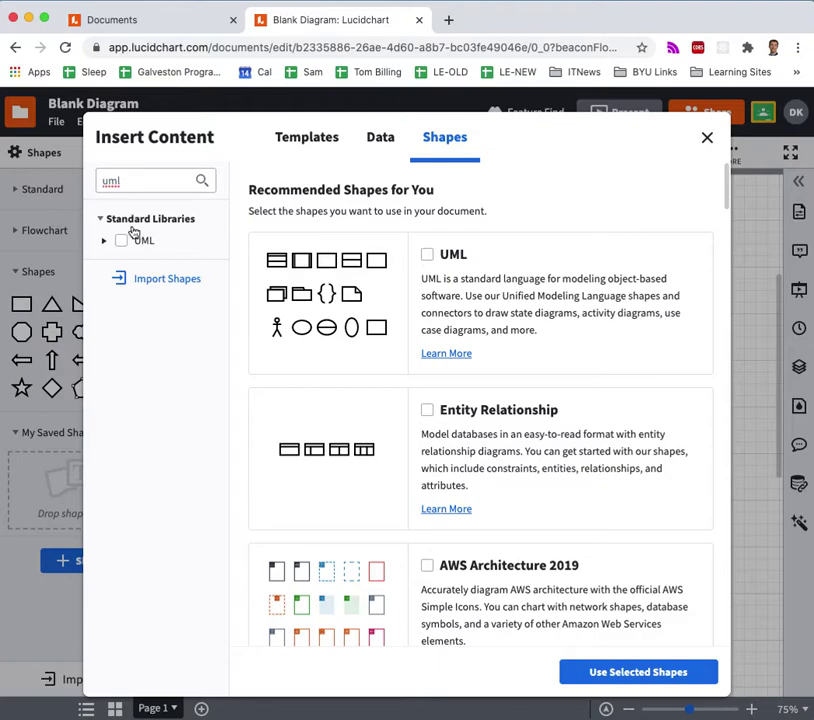
click(136, 240)
click(122, 241)
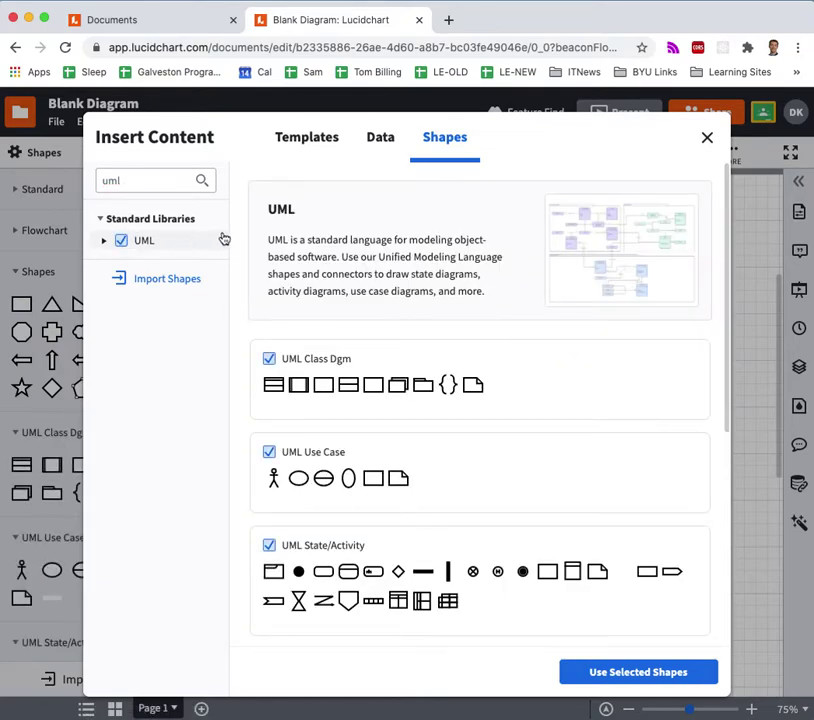
click(652, 673)
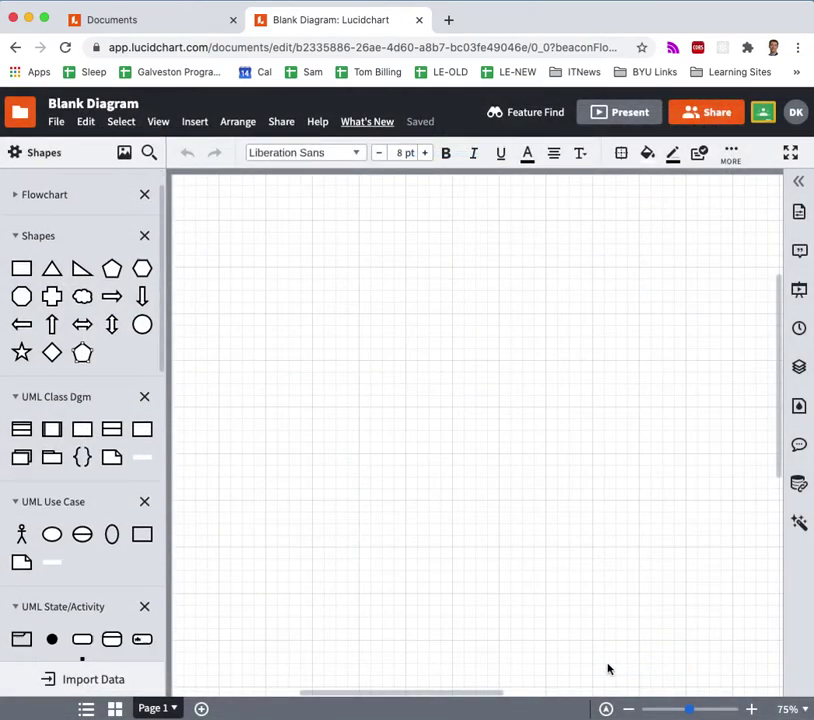
scroll(40, 419, down, 3)
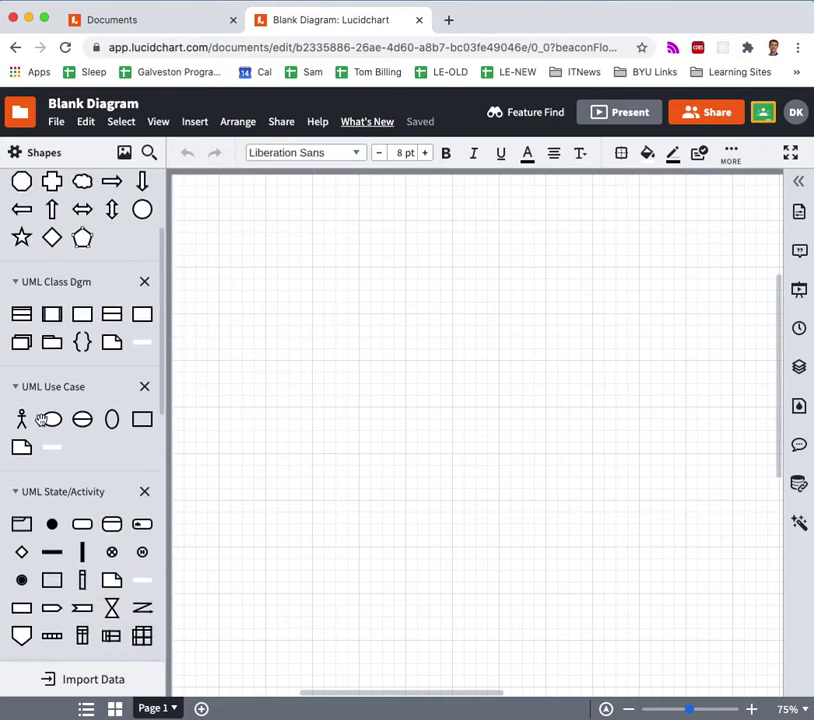
scroll(40, 419, down, 3)
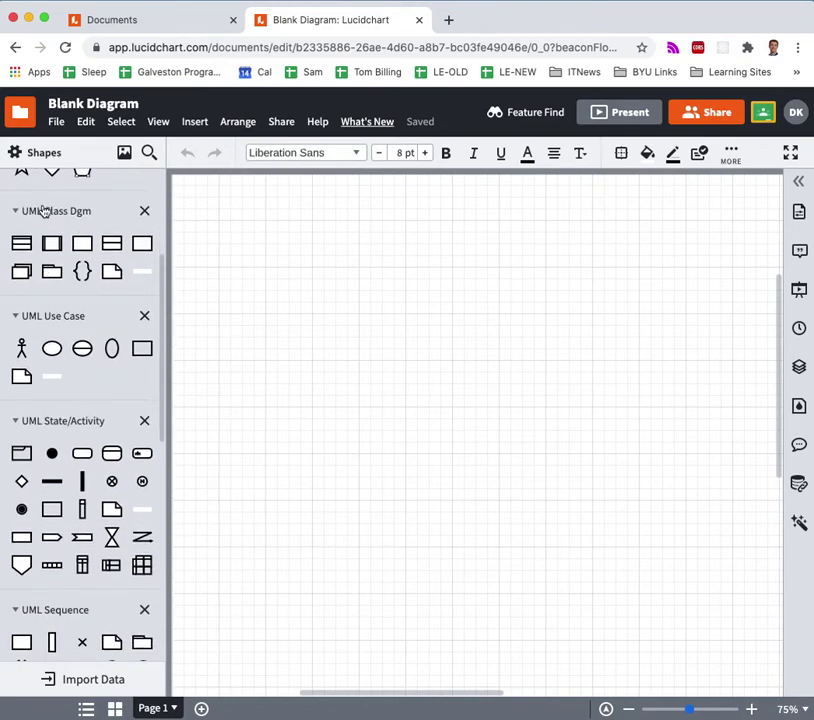
mouse_move(49, 243)
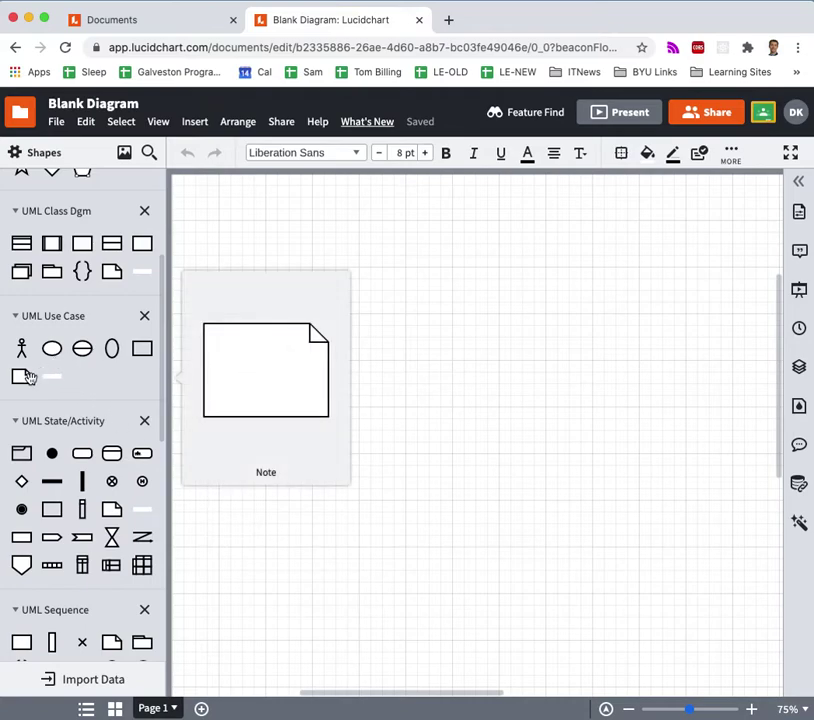
Place a tall note at the top-left and paste the Paradise Donut Company requirements list into it.
drag(27, 376, 240, 236)
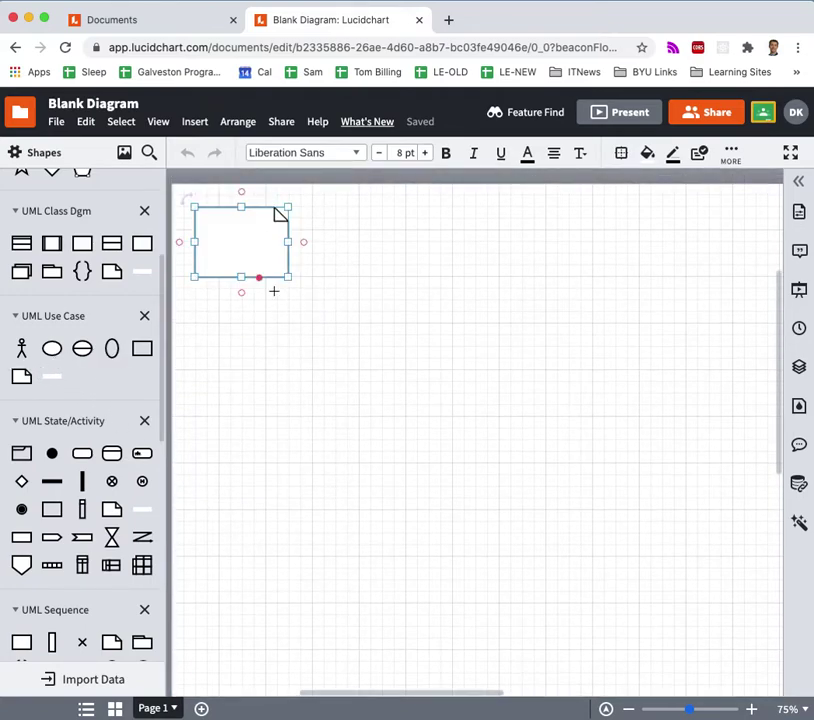
drag(289, 281, 324, 382)
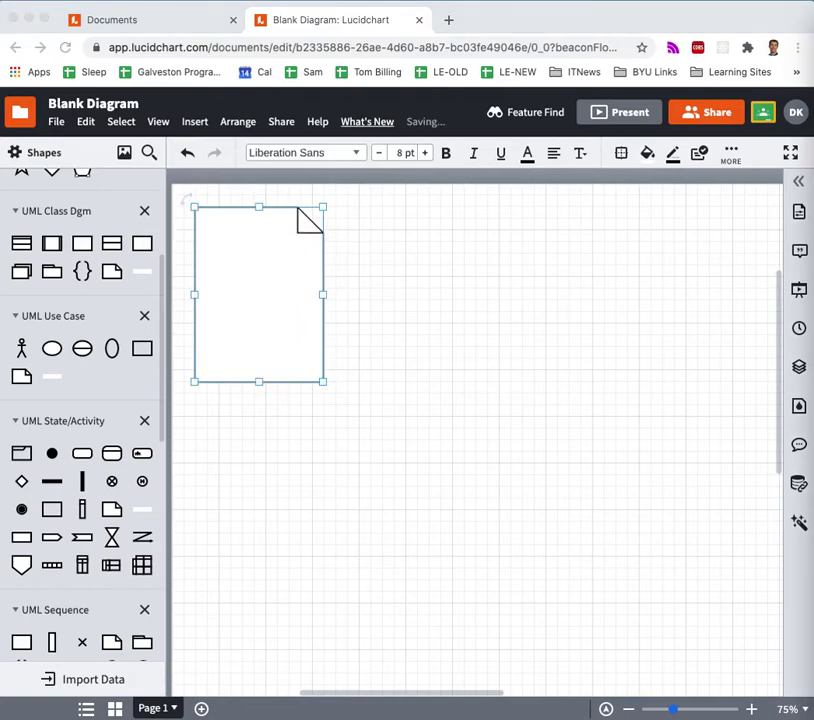
double_click(244, 257)
text(Paradise Donut Company Online Presence Main App (something with a GUI) DonutCustomer Order)
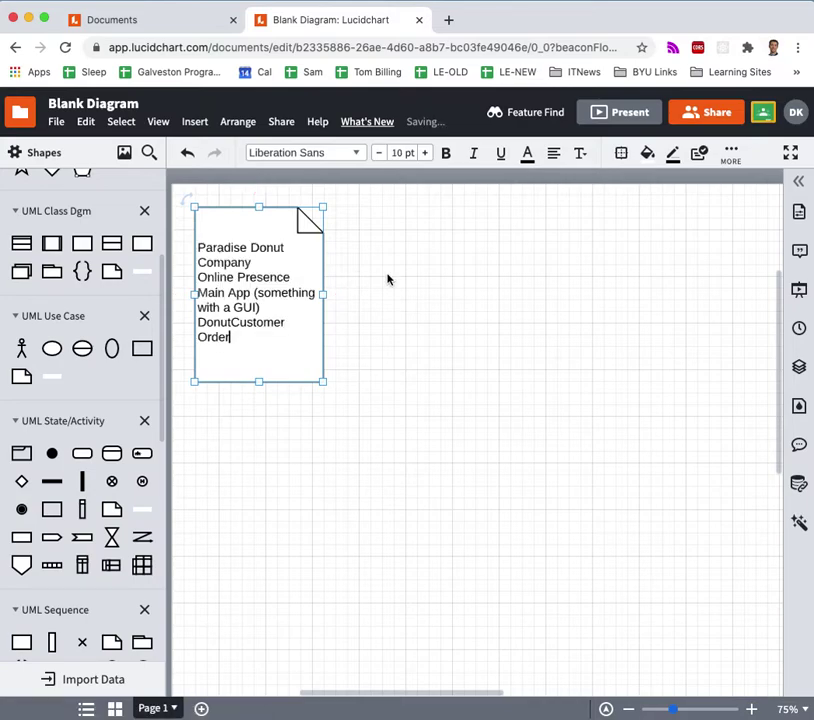
click(388, 279)
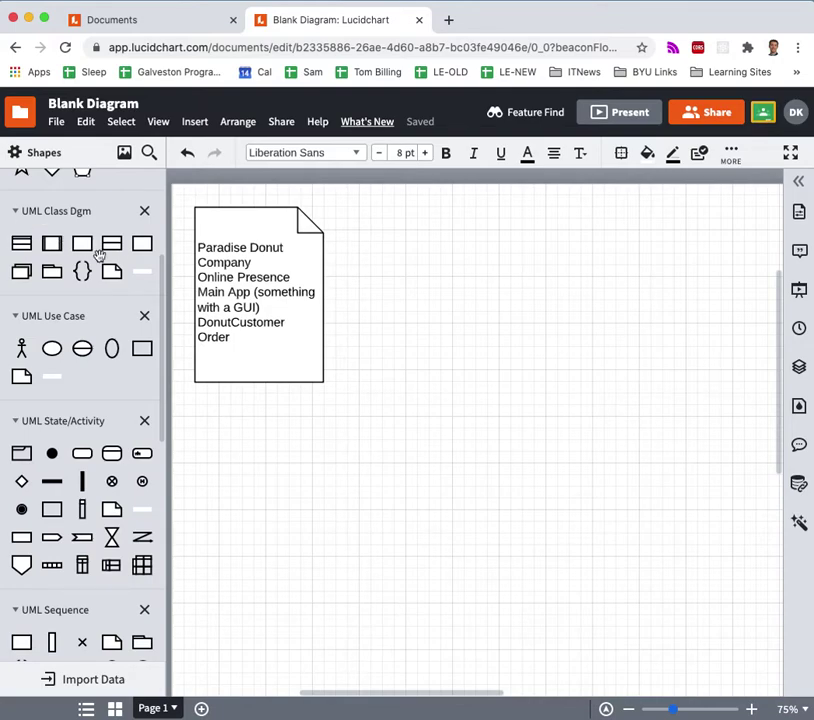
Add a Simple Class box right of the note named Application.
mouse_move(80, 248)
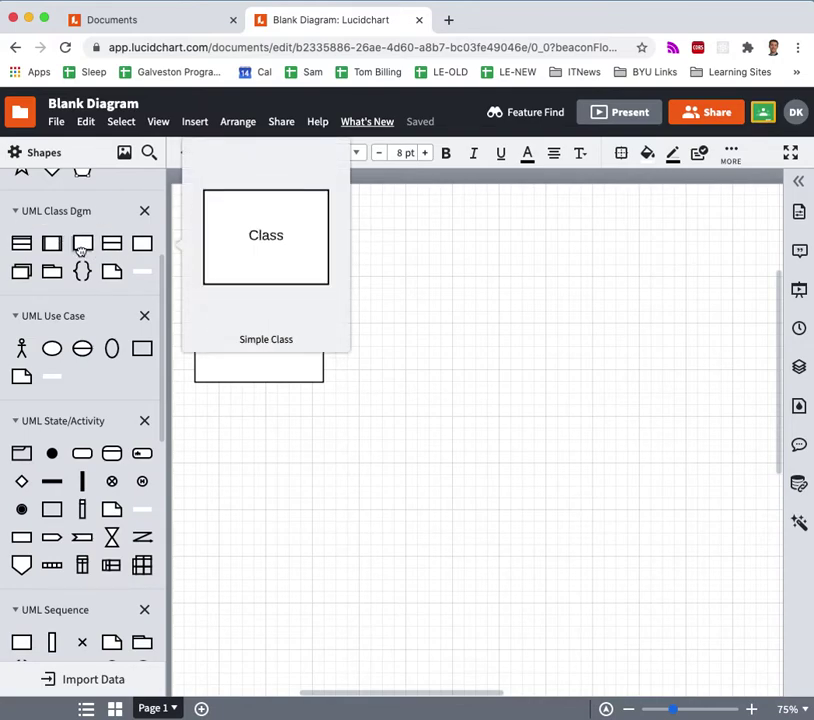
drag(80, 248, 414, 251)
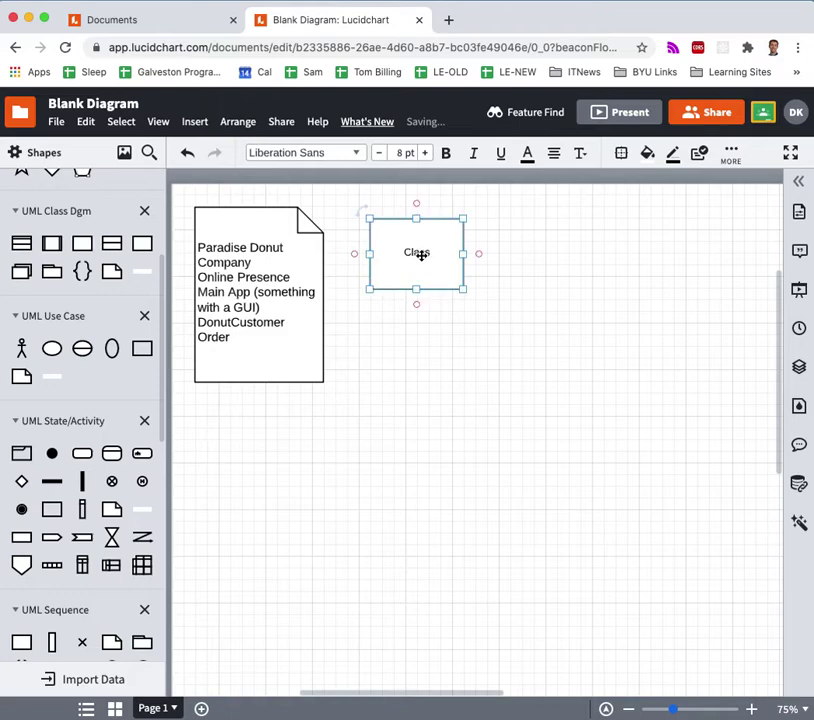
double_click(416, 252)
text(Applicst)
key(BackSpace)
key(BackSpace)
text(ation)
key(Escape)
click(447, 389)
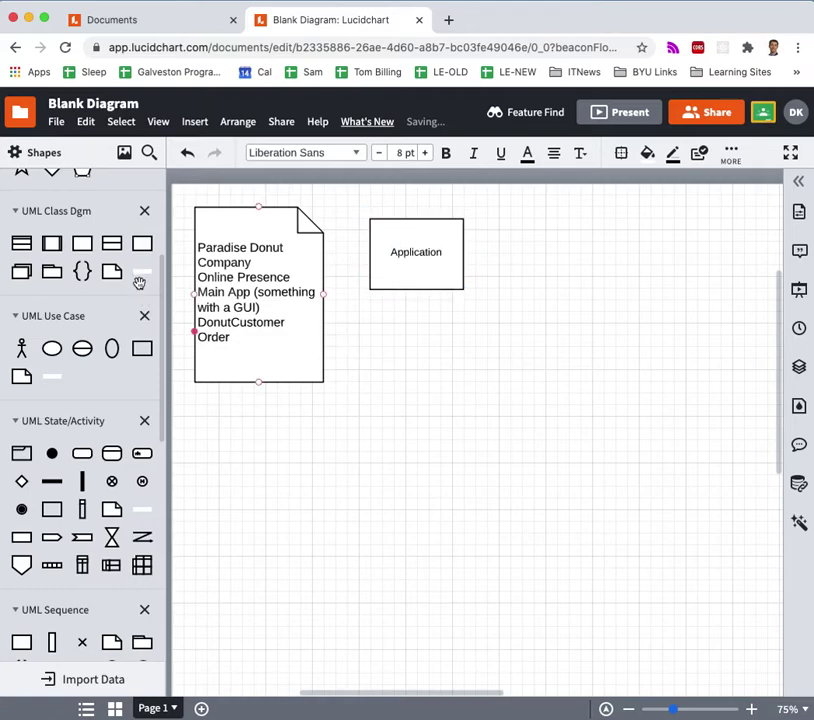
Add a Customer class box and line it up level, to the right of Application.
drag(82, 243, 416, 369)
double_click(426, 366)
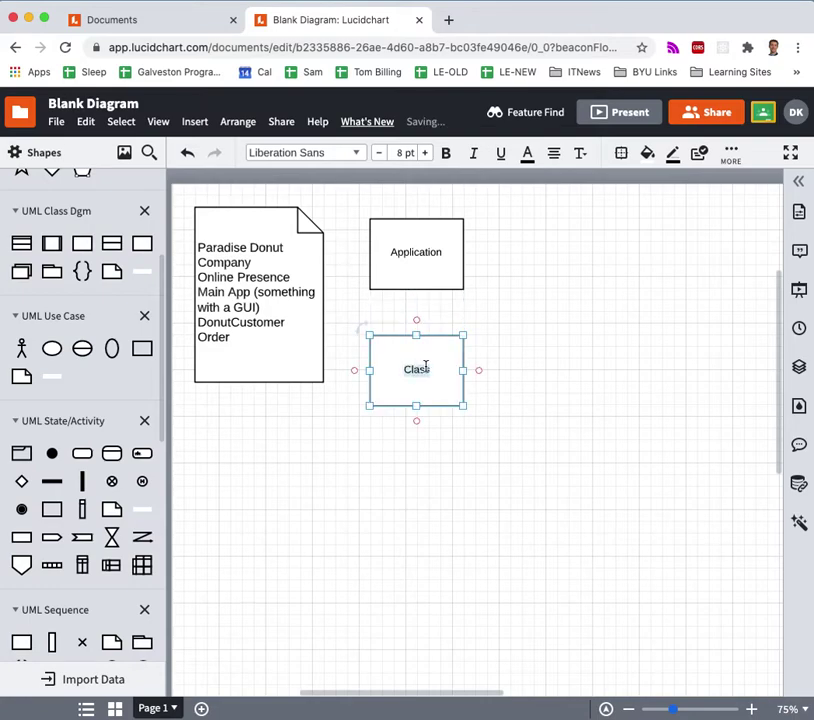
text(Customer)
click(396, 500)
drag(421, 383, 603, 365)
drag(419, 266, 423, 355)
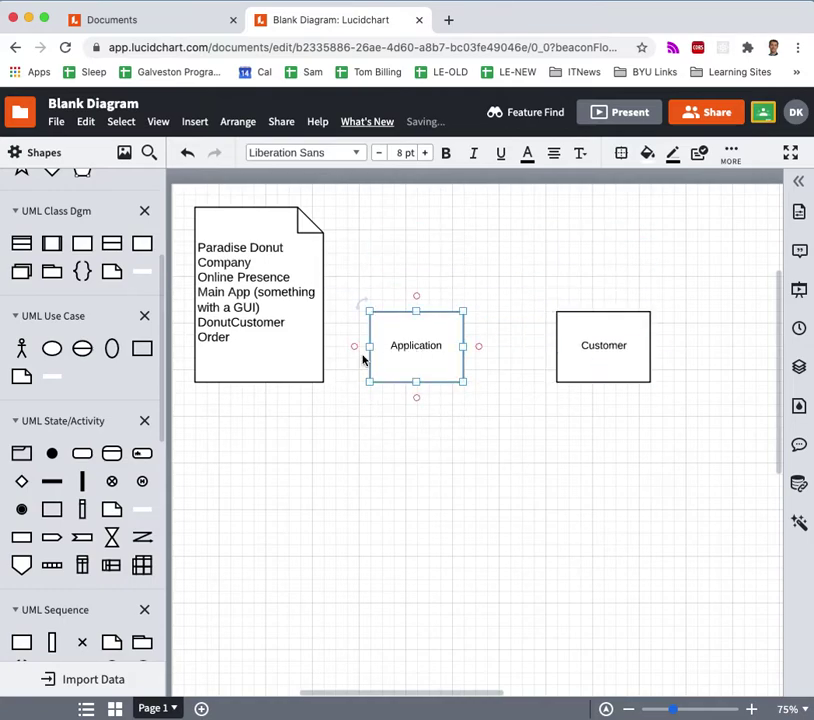
Add an Order class under Customer, moving Customer up and Application level with Order.
mouse_move(86, 245)
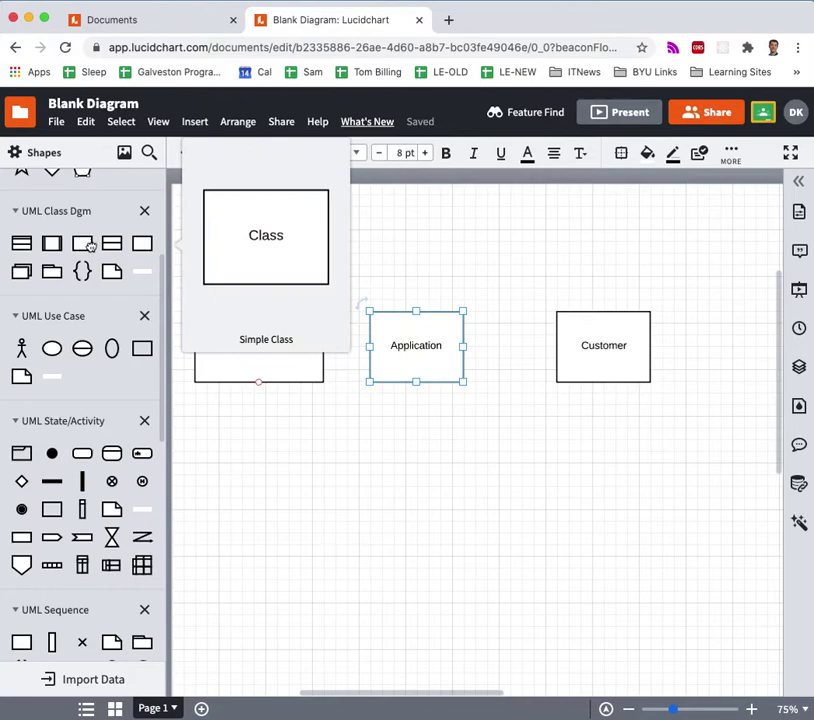
drag(86, 245, 601, 452)
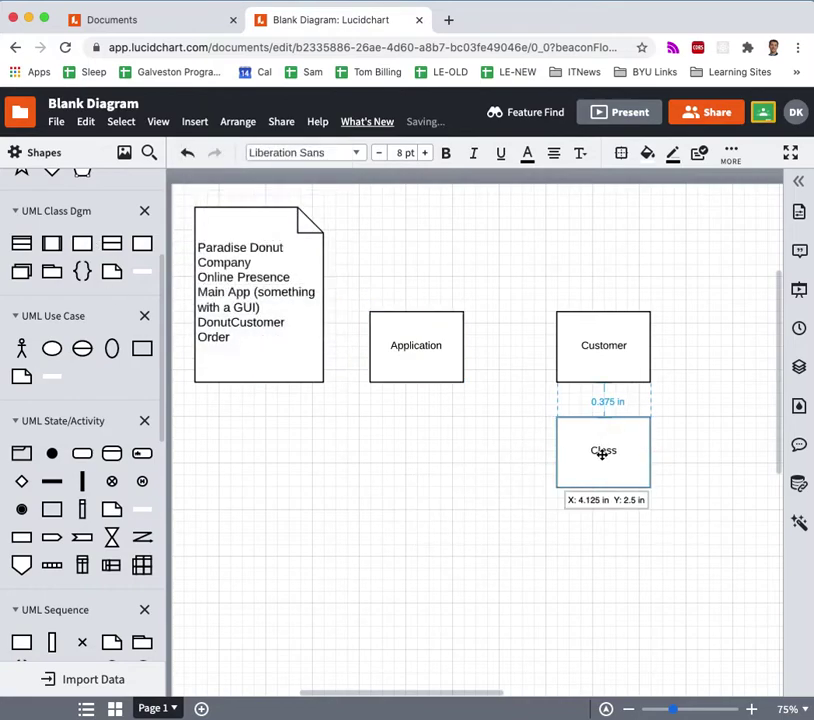
double_click(601, 451)
text(Order)
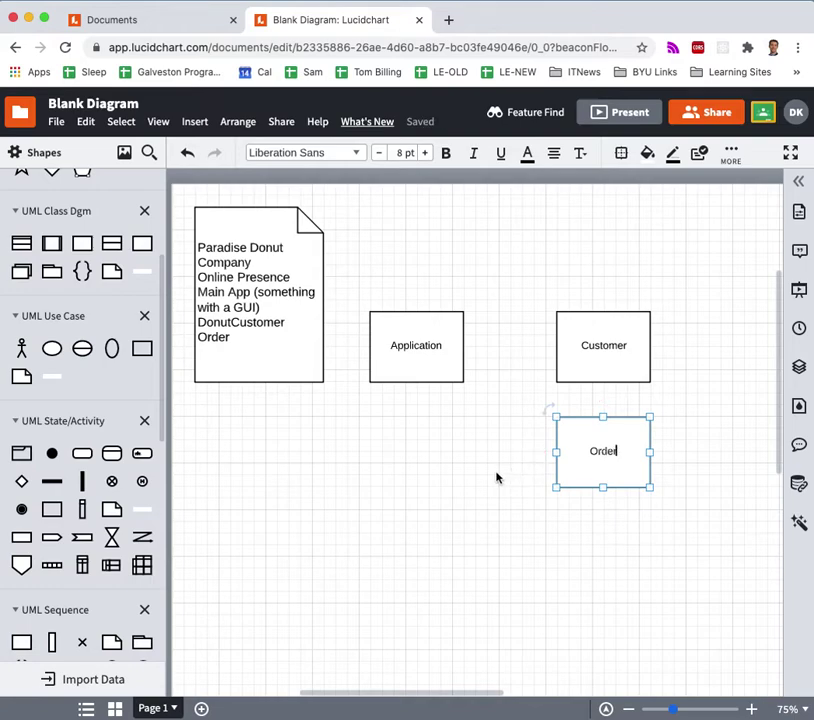
drag(627, 363, 638, 282)
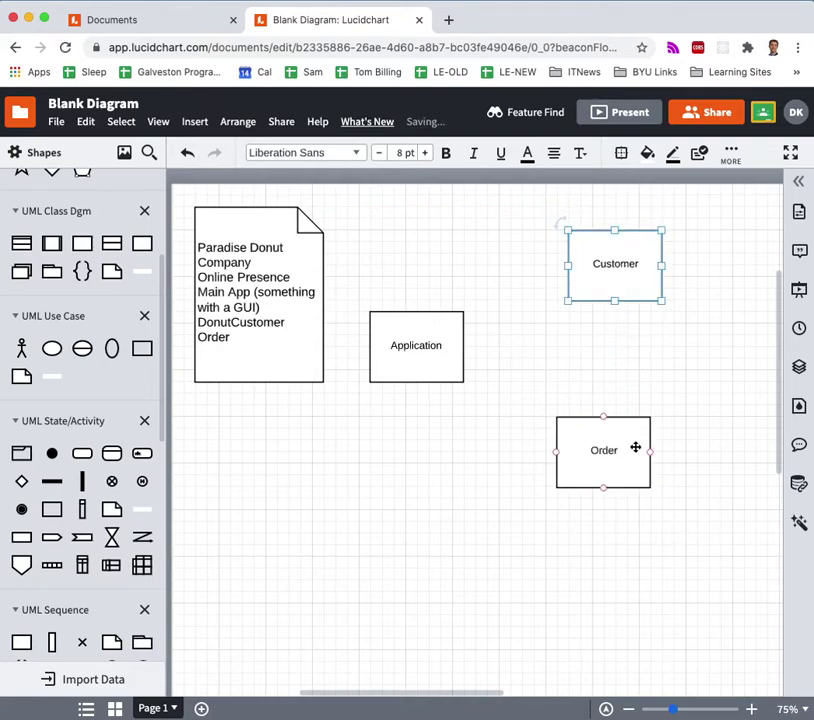
drag(636, 445, 637, 380)
drag(410, 341, 407, 378)
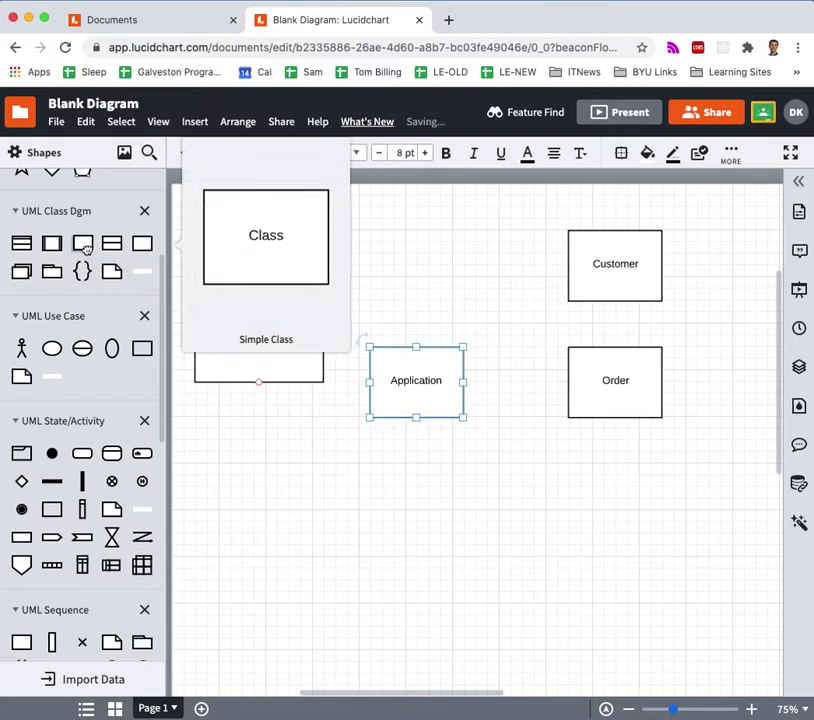
Add a Donut class box below Order.
drag(82, 243, 617, 505)
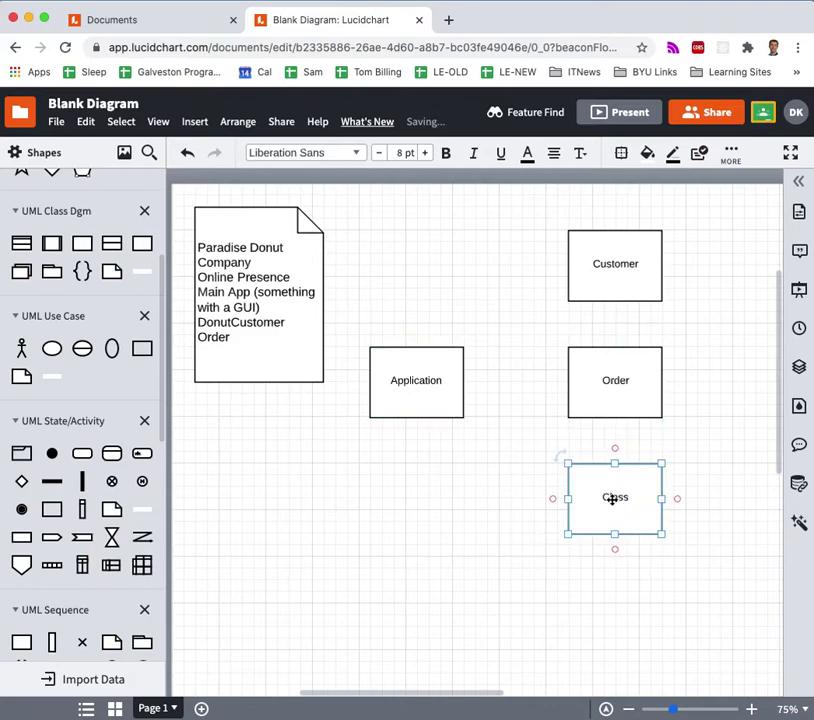
double_click(616, 494)
text(Donut)
click(478, 525)
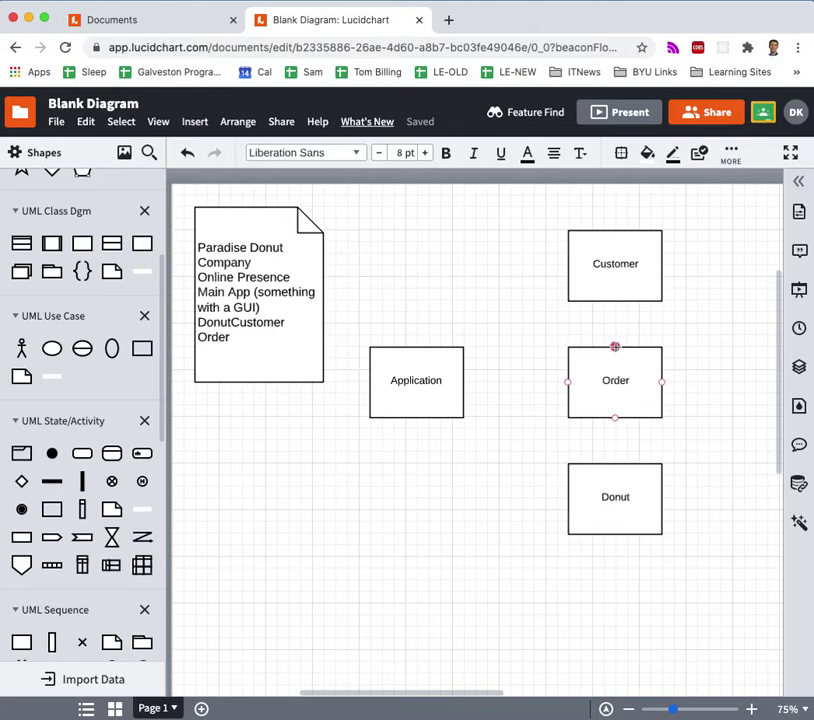
Draw an arrow from Order up to Customer labelled 'contains'.
drag(615, 346, 615, 307)
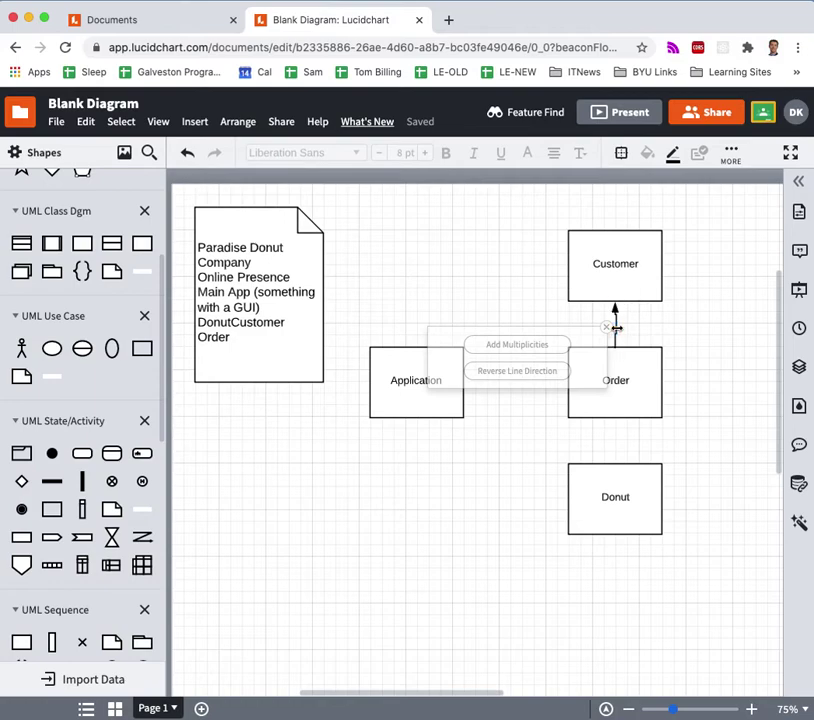
double_click(615, 322)
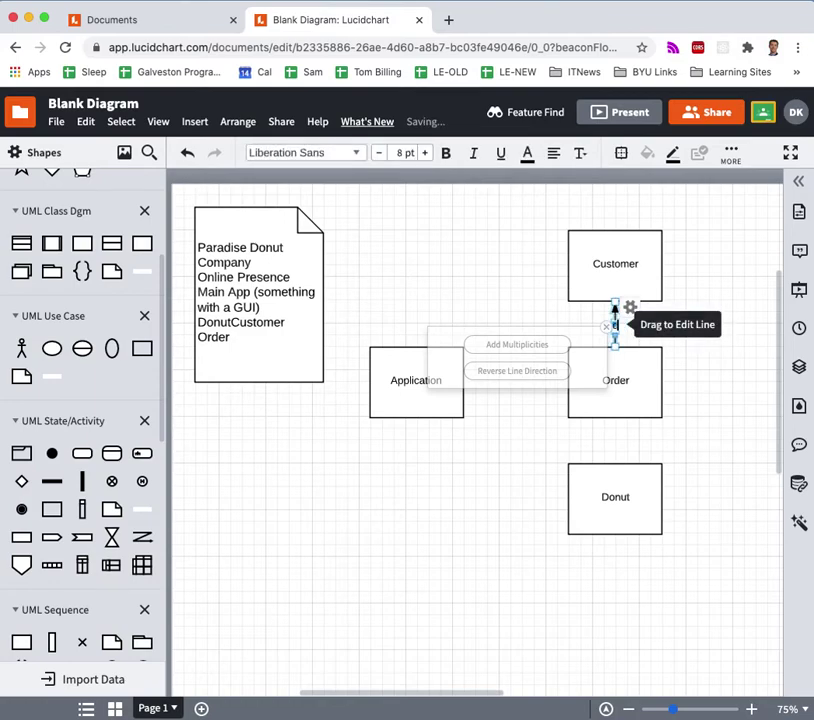
text(contains)
click(734, 404)
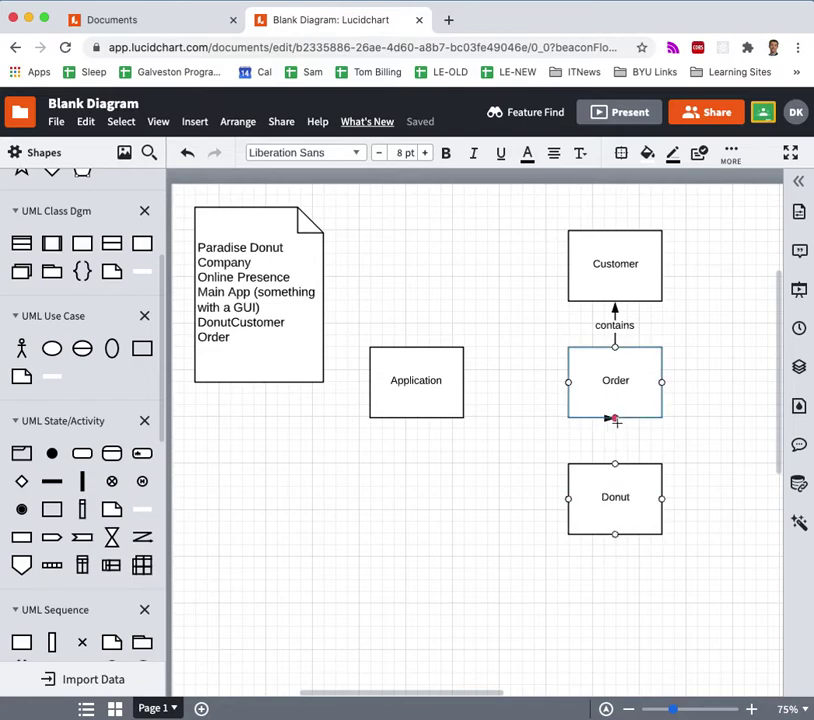
Draw an arrow from Order down to Donut labelled 'contains'.
drag(615, 418, 615, 463)
double_click(614, 437)
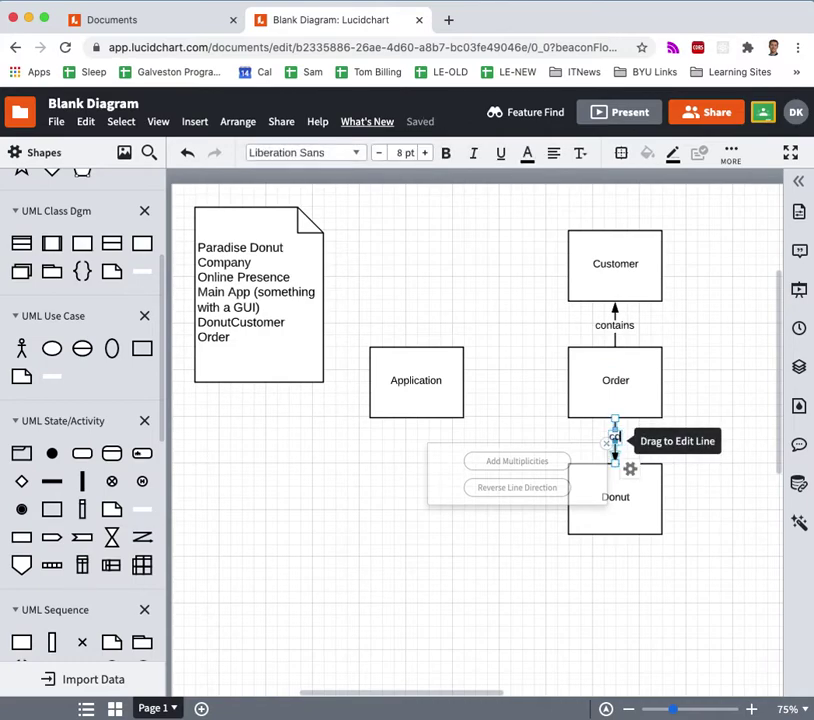
text(contains)
click(716, 391)
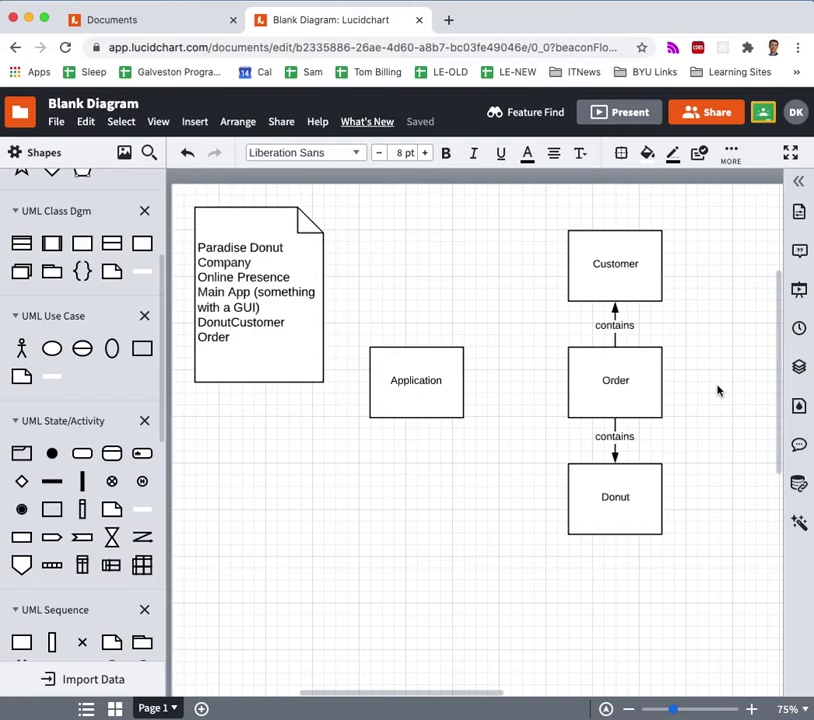
Move Customer up and Donut down to space the stack further from Order.
drag(640, 269, 636, 250)
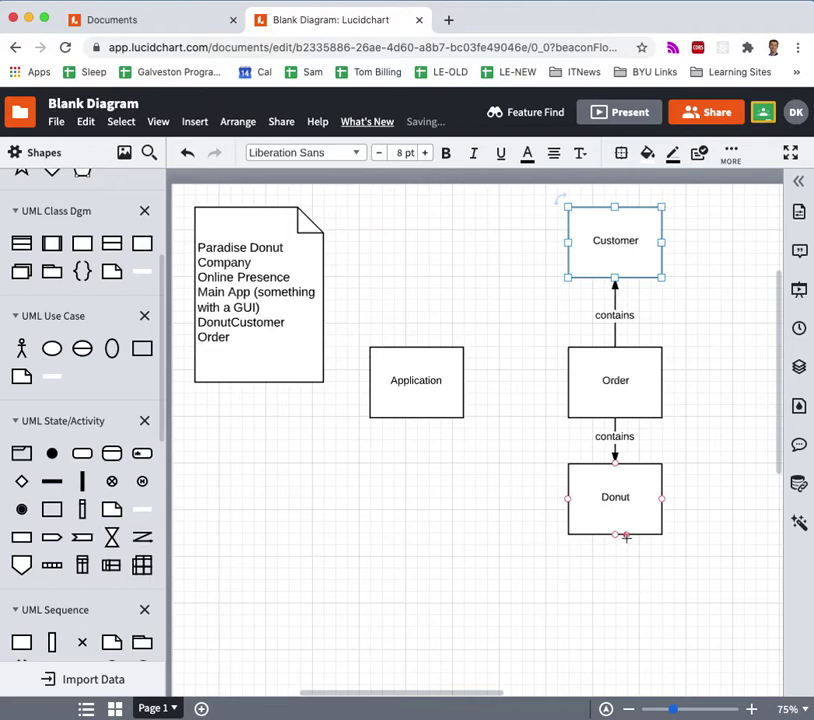
drag(626, 537, 630, 590)
mouse_move(614, 363)
mouse_down()
mouse_move(614, 387)
mouse_move(614, 367)
mouse_up()
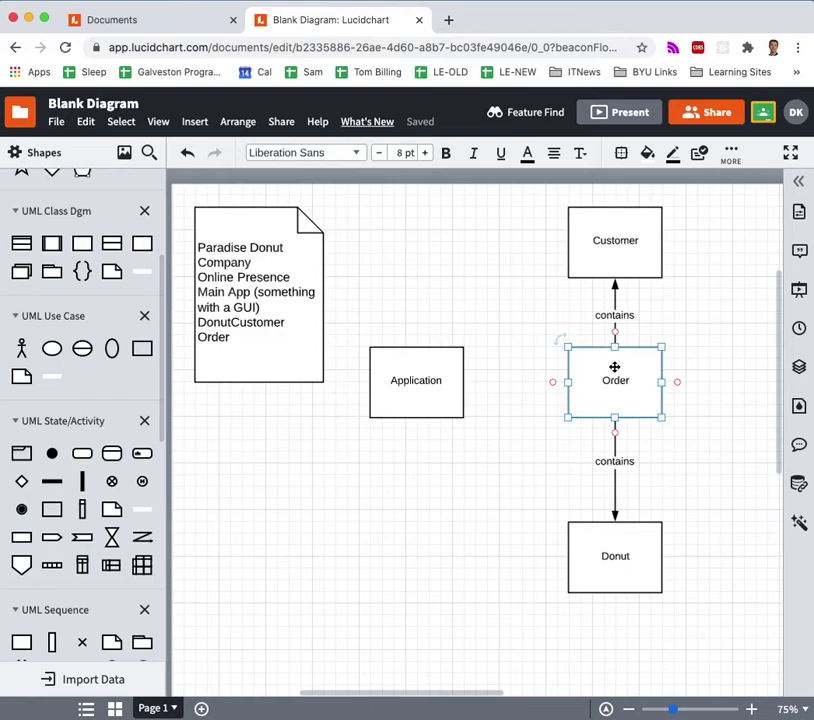
drag(609, 371, 609, 380)
Add multiplicities to the Customer–Order line: 1 at Customer, 1..* at Order.
click(614, 314)
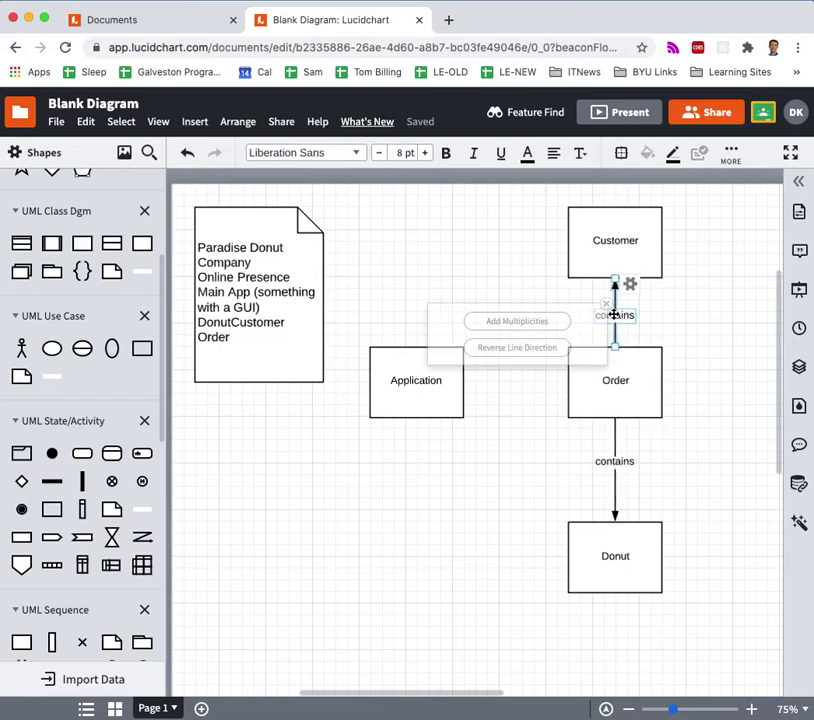
click(529, 326)
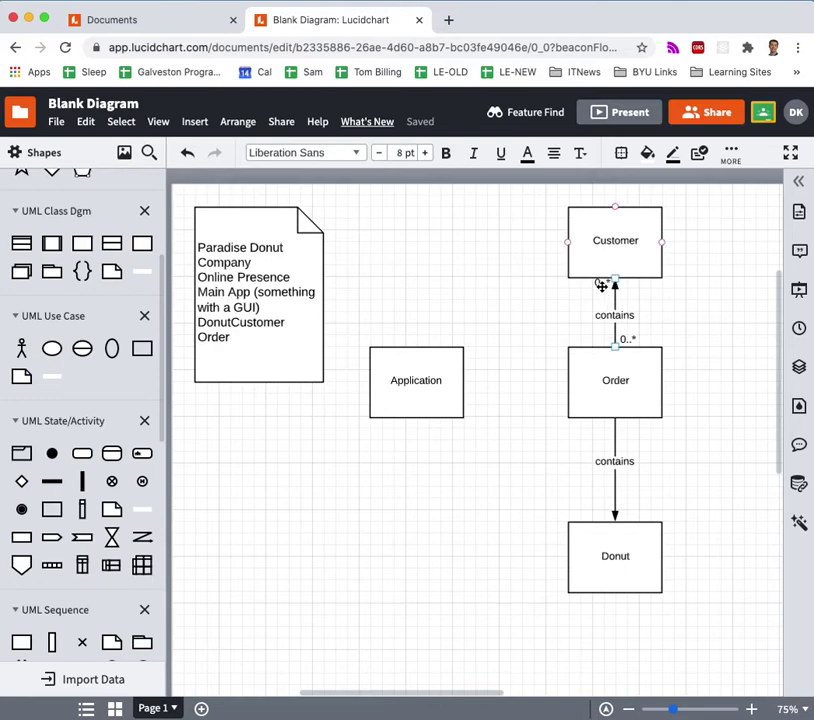
click(601, 285)
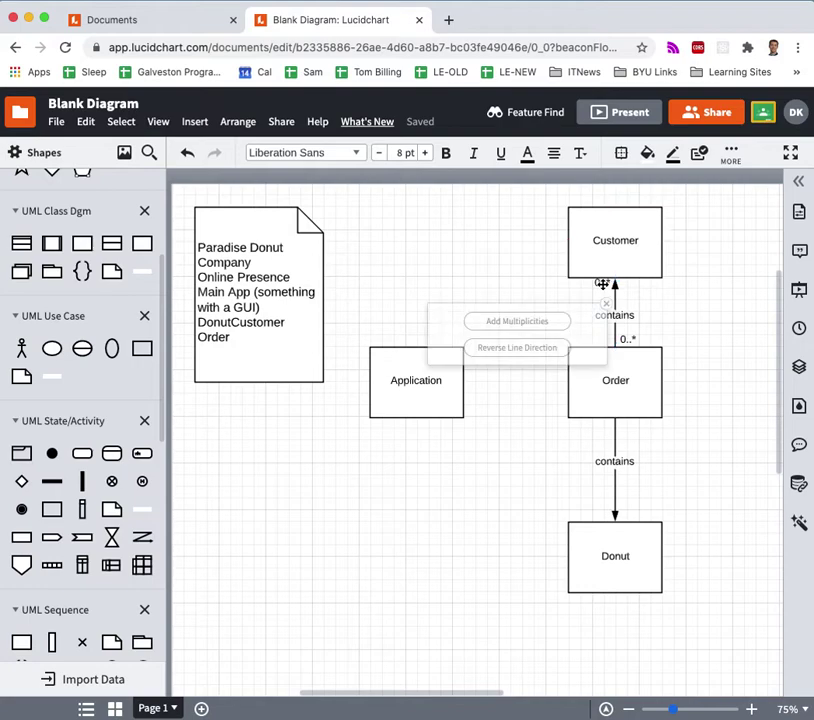
click(670, 334)
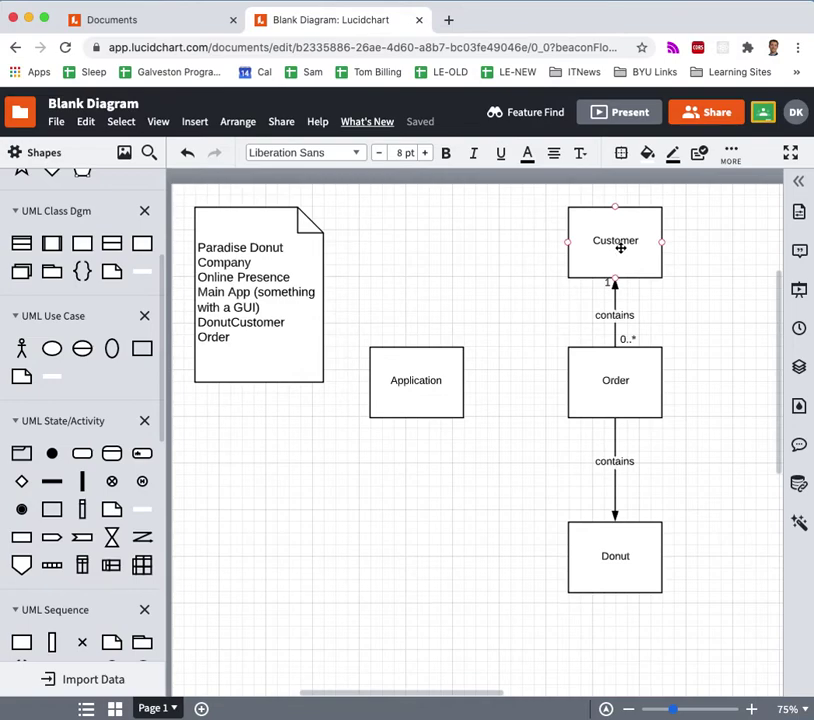
click(600, 363)
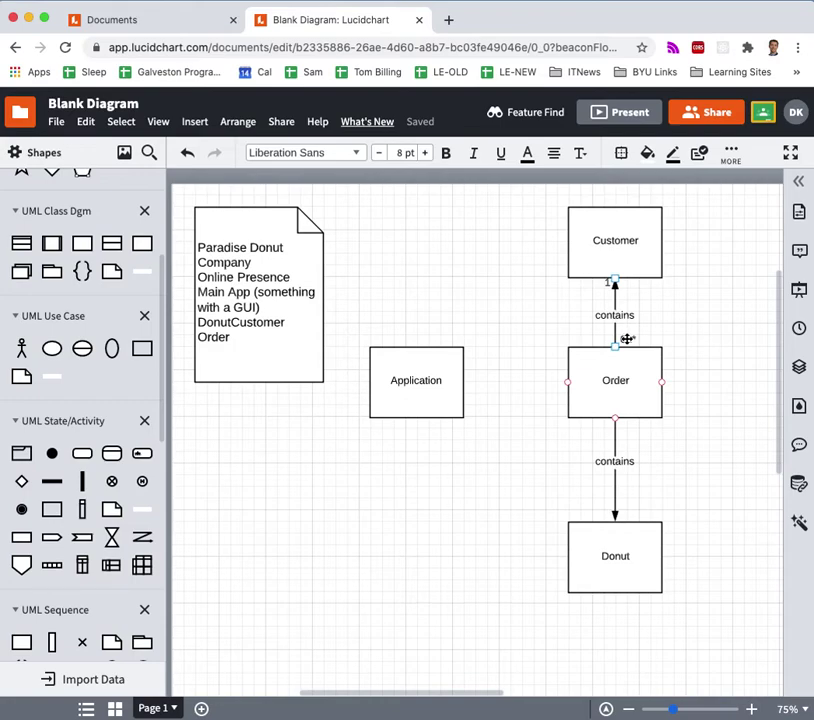
double_click(627, 339)
text(0..*)
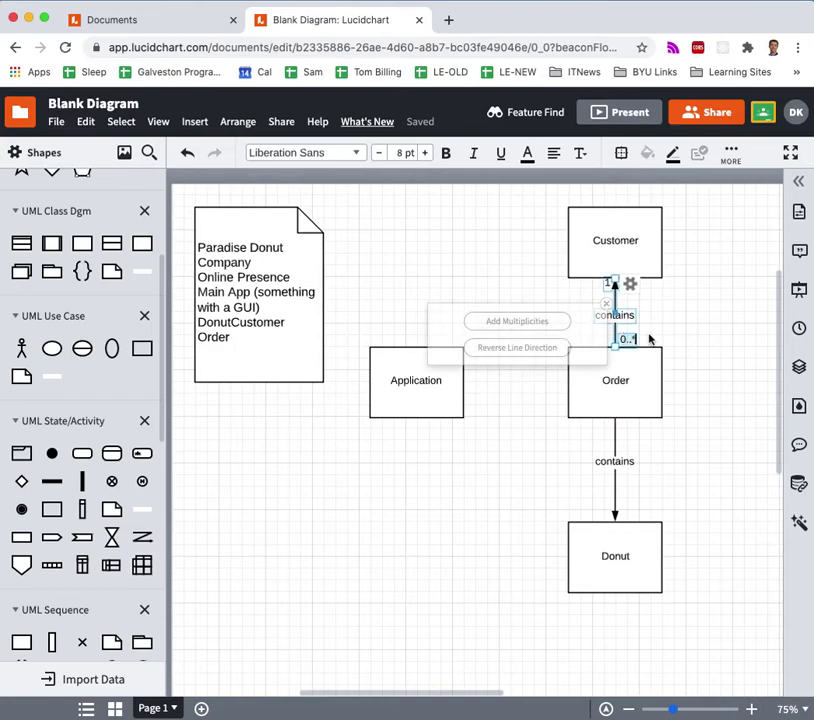
key(Left)
key(Left)
key(Left)
key(Left)
key(Delete)
text(1)
click(741, 344)
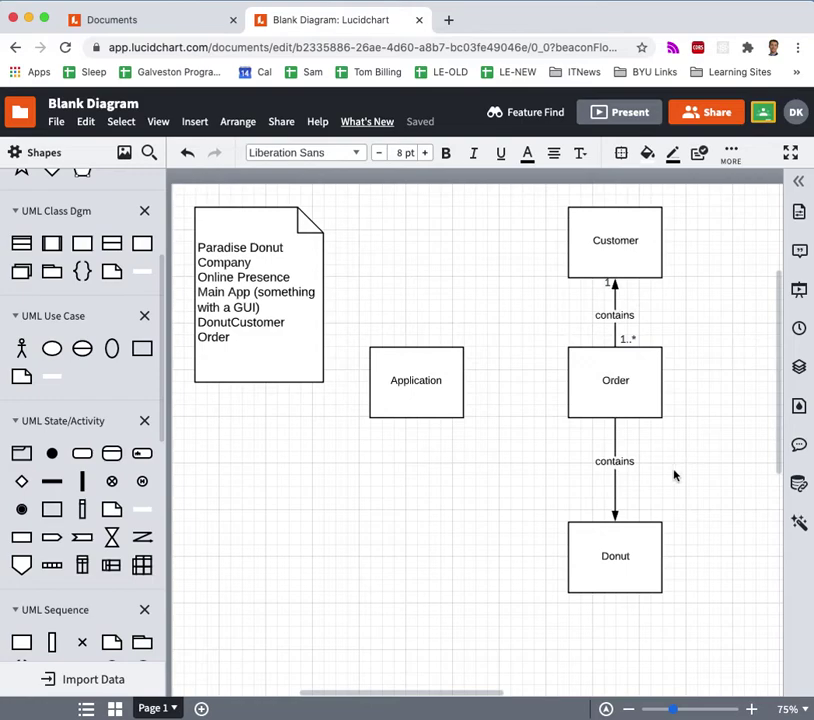
Add multiplicities to the Order–Donut line: 0..1 at Order, 1..* at Donut.
click(614, 463)
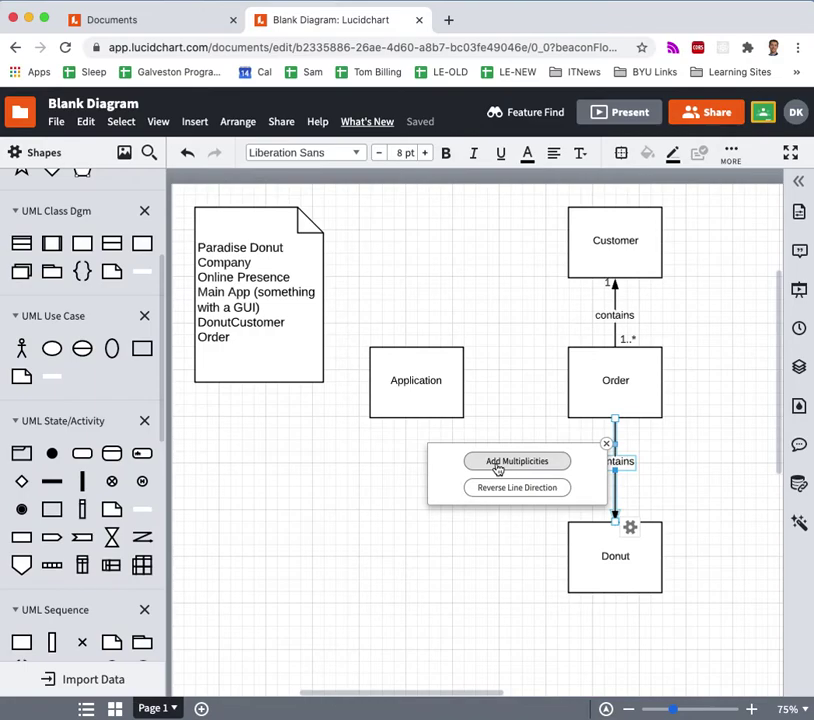
click(498, 463)
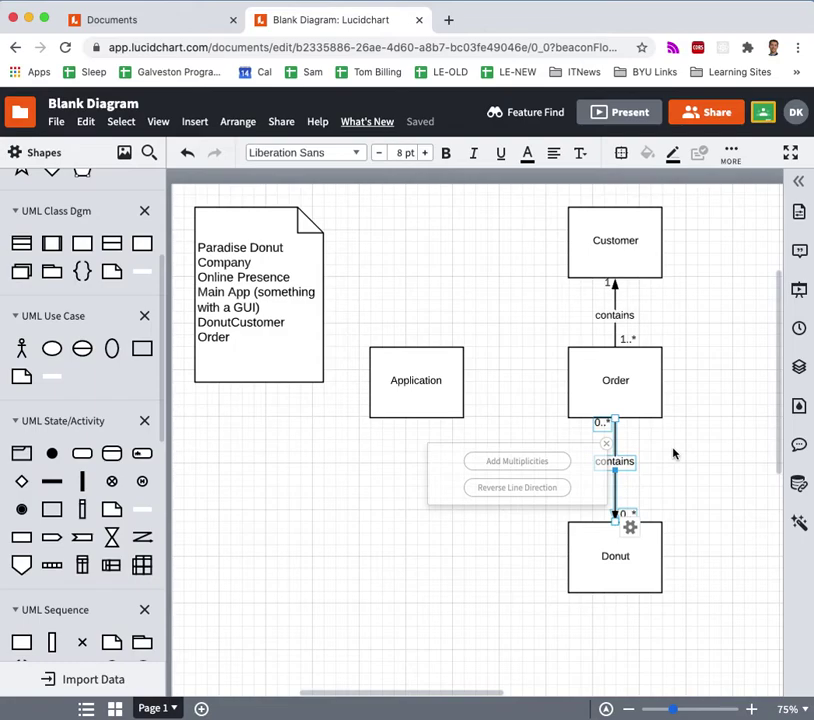
scroll(673, 450, down, 1)
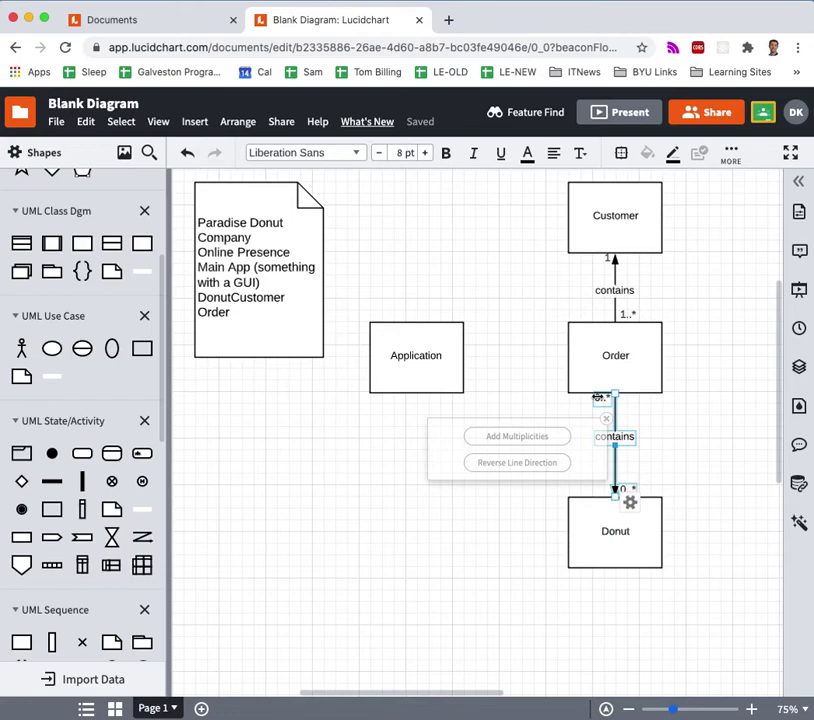
mouse_move(614, 490)
mouse_down()
mouse_move(629, 487)
mouse_move(629, 496)
mouse_move(629, 487)
mouse_up()
text(1..*)
click(724, 459)
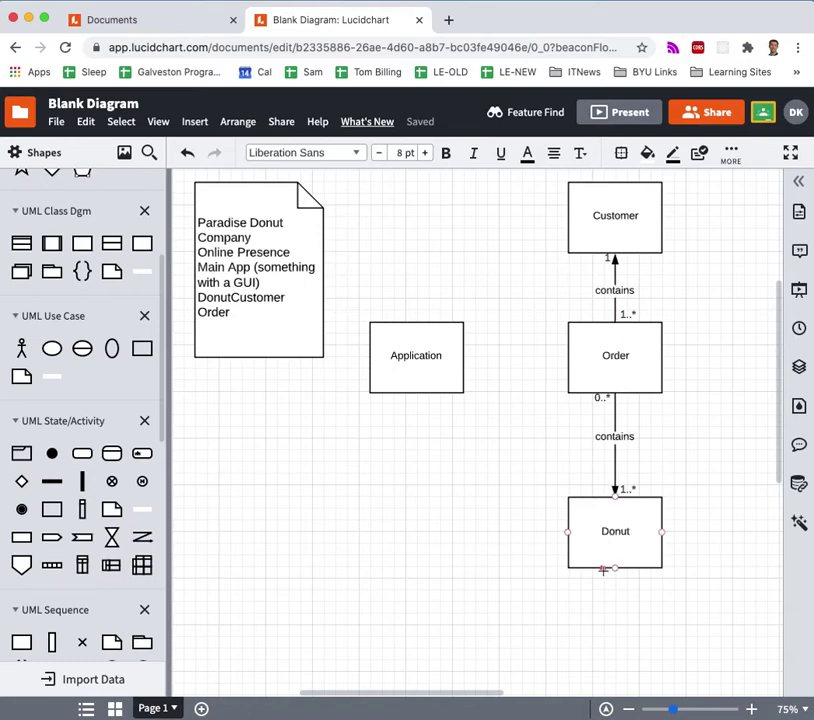
click(604, 398)
click(612, 394)
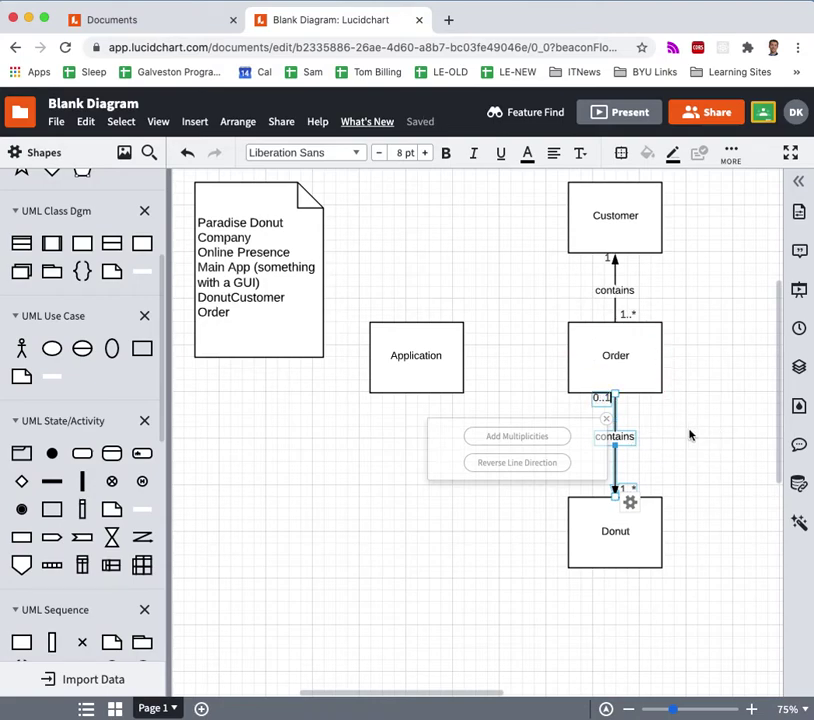
click(447, 485)
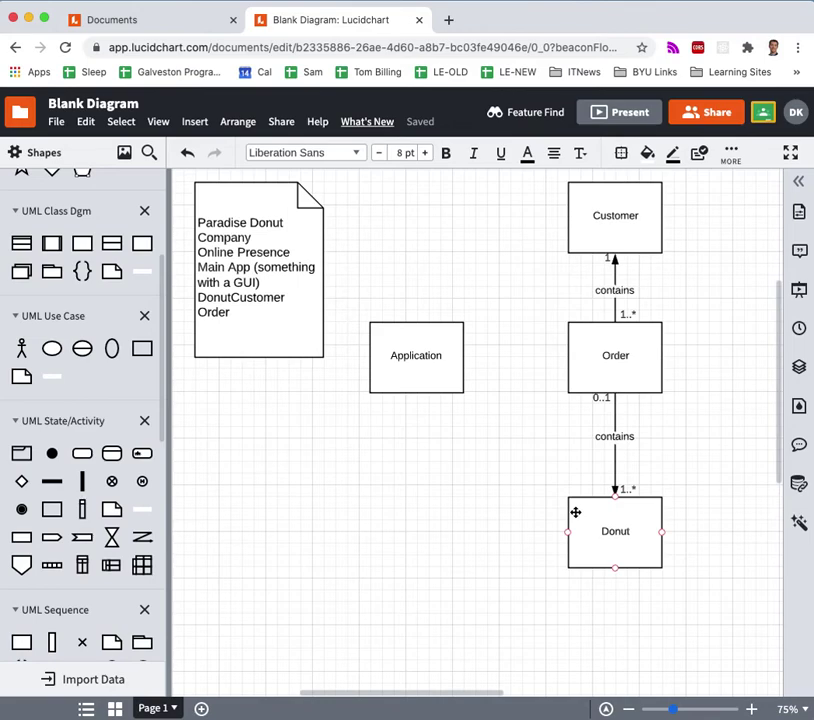
Connect Application to Customer and to Order with arrows labelled 'manages'.
click(434, 362)
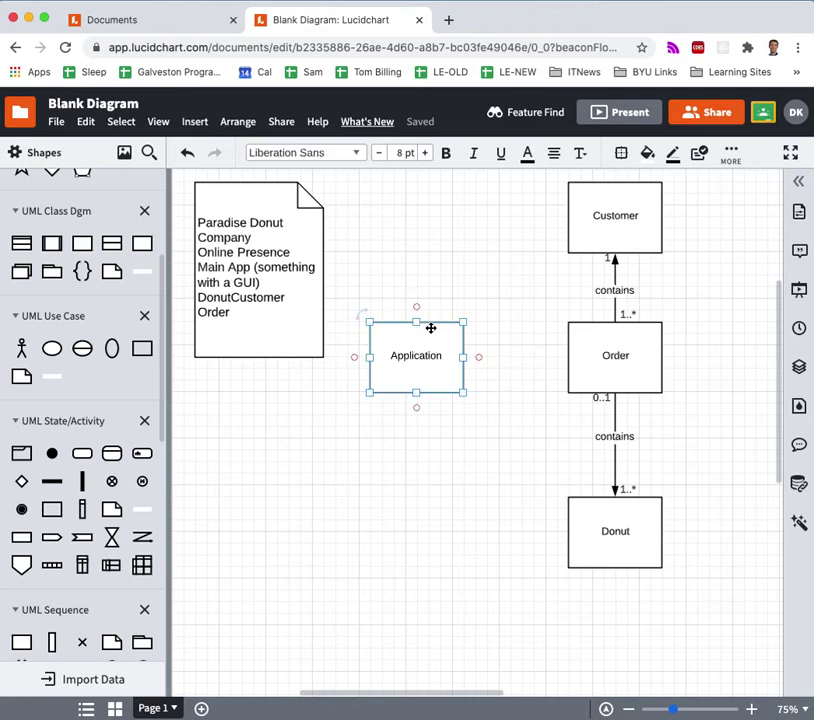
drag(416, 305, 563, 277)
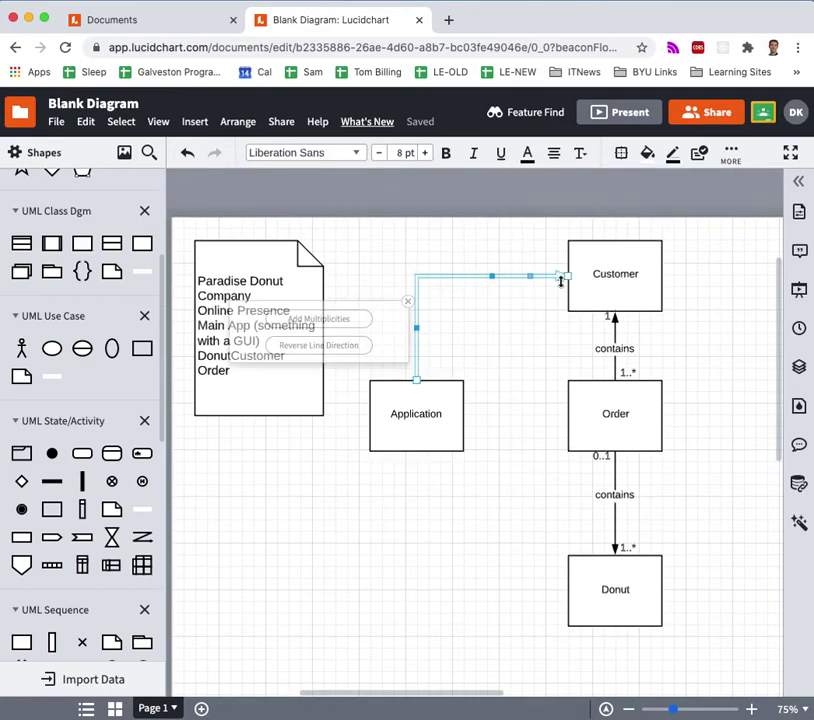
double_click(467, 274)
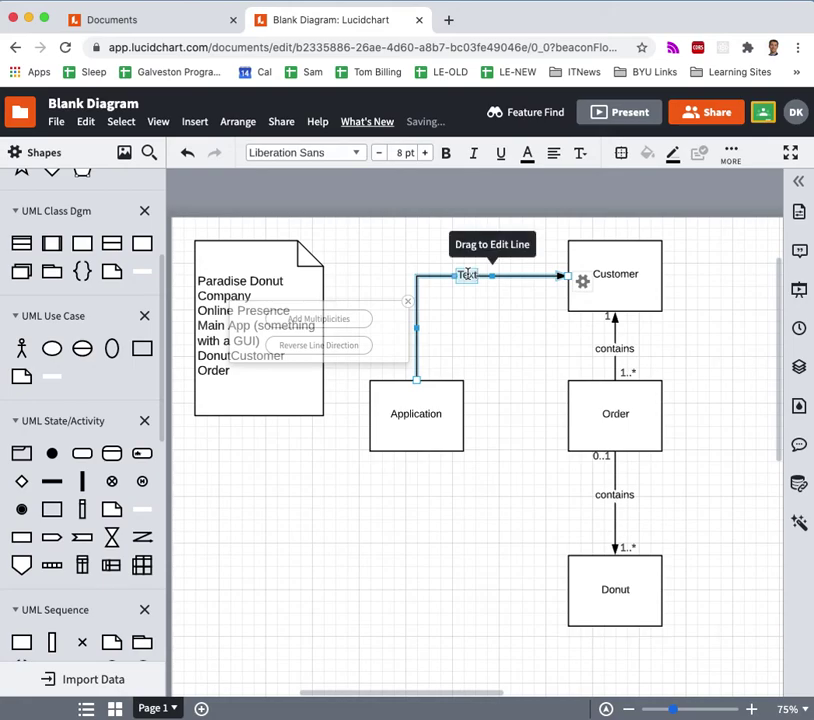
text(manages)
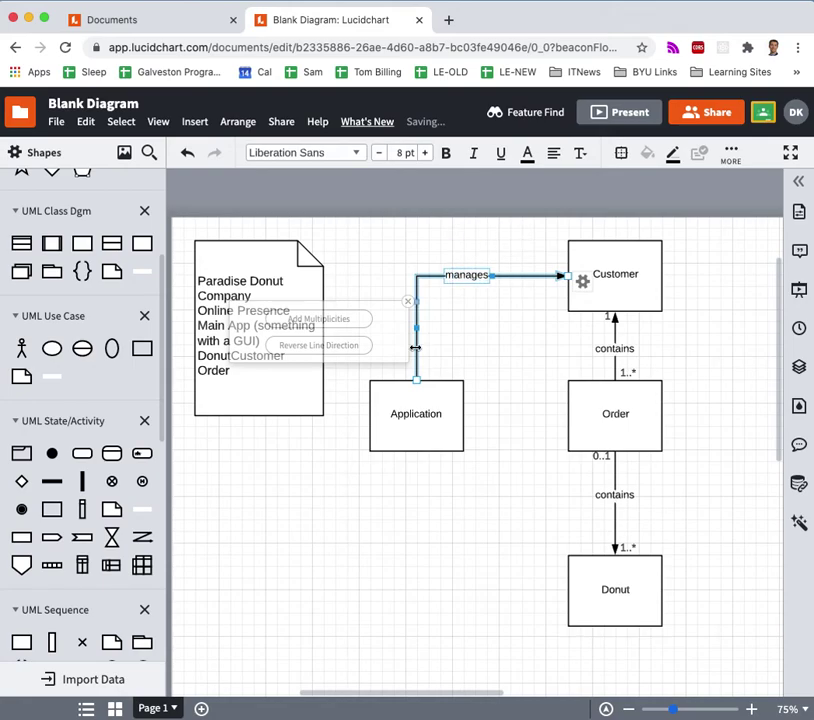
click(418, 416)
drag(478, 415, 566, 415)
double_click(508, 415)
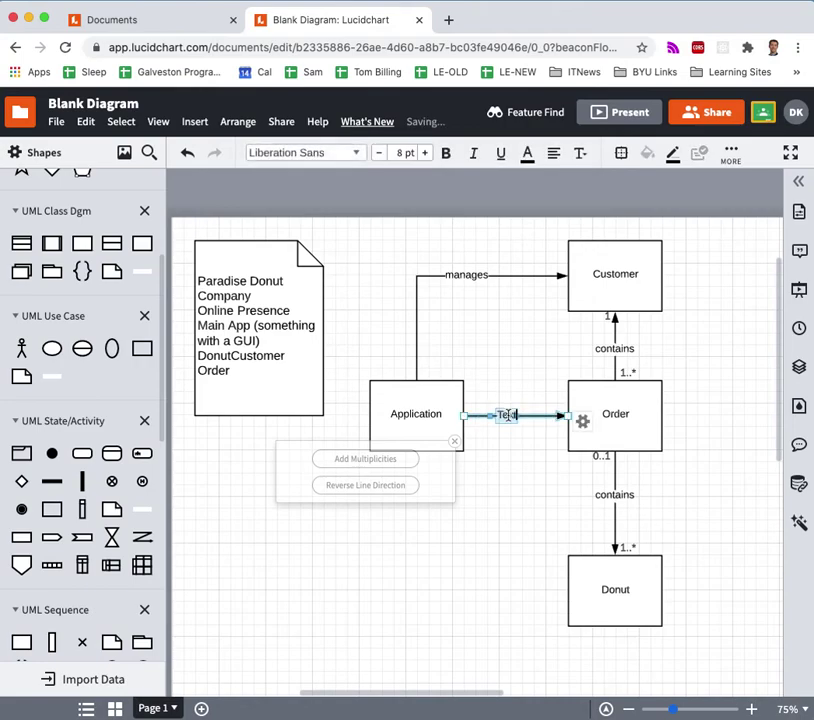
text(manages)
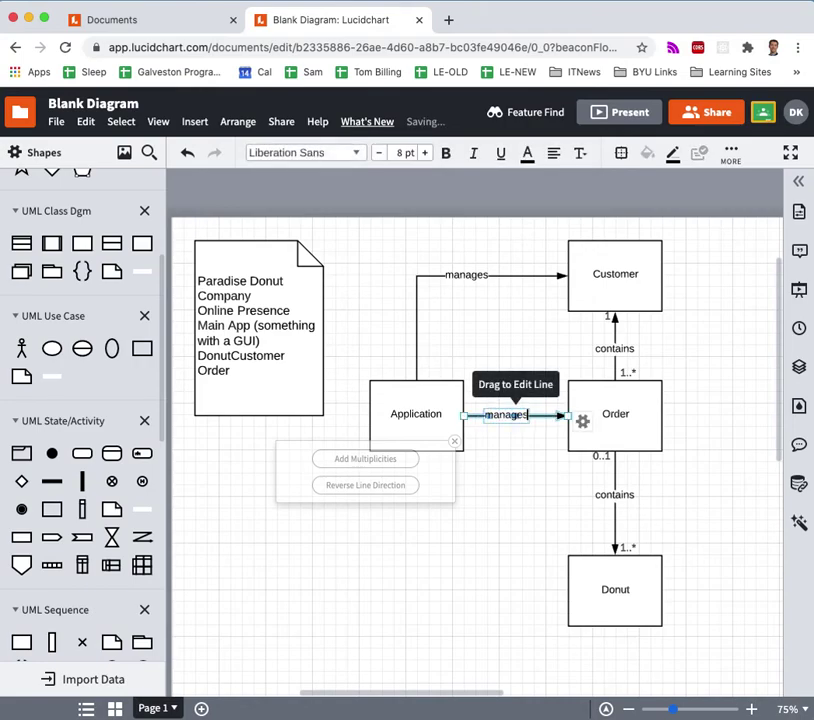
click(431, 414)
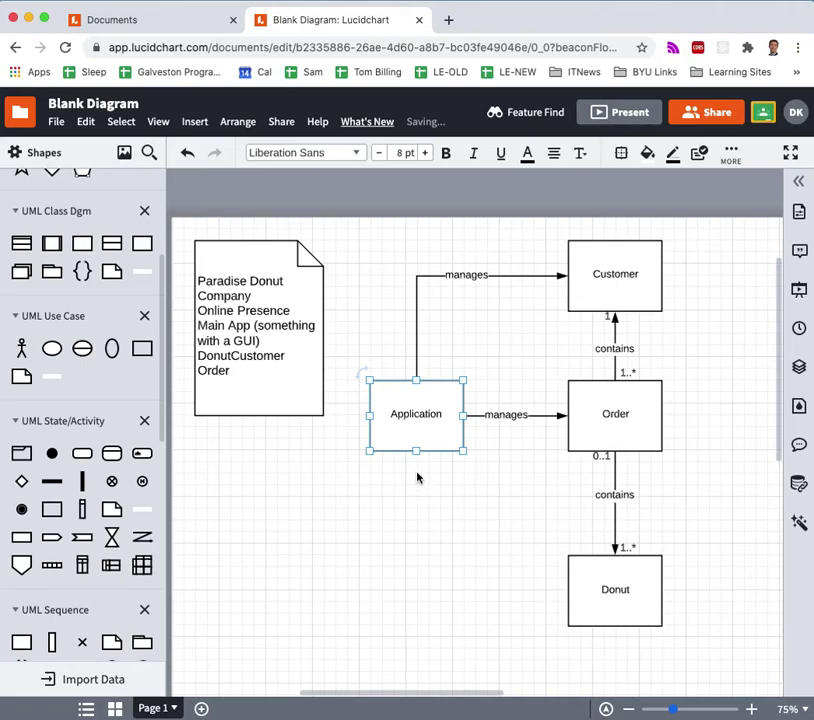
Draw an arrow from Application to Donut labelled 'manages'.
drag(416, 455, 567, 590)
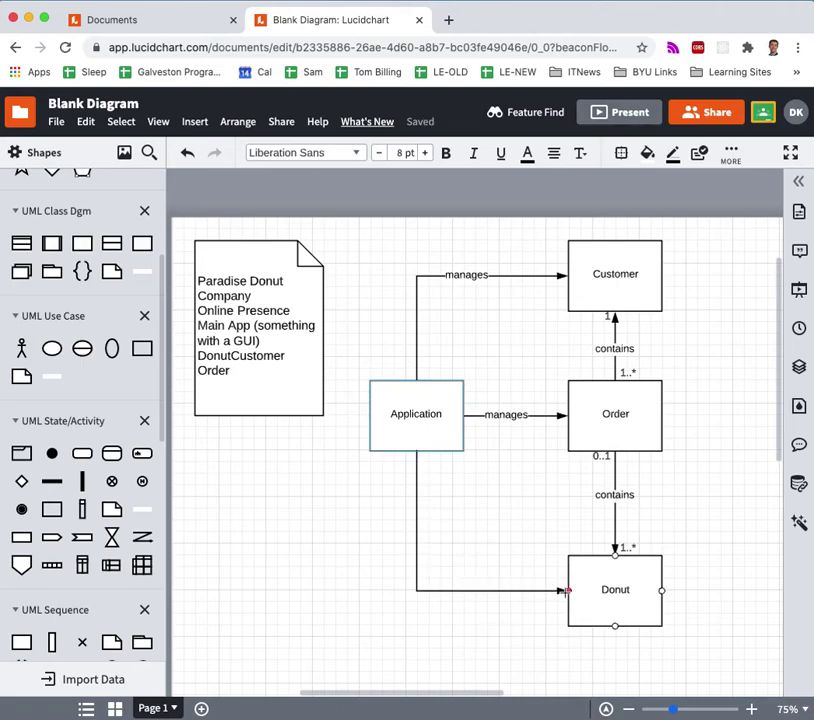
double_click(463, 590)
text(ma)
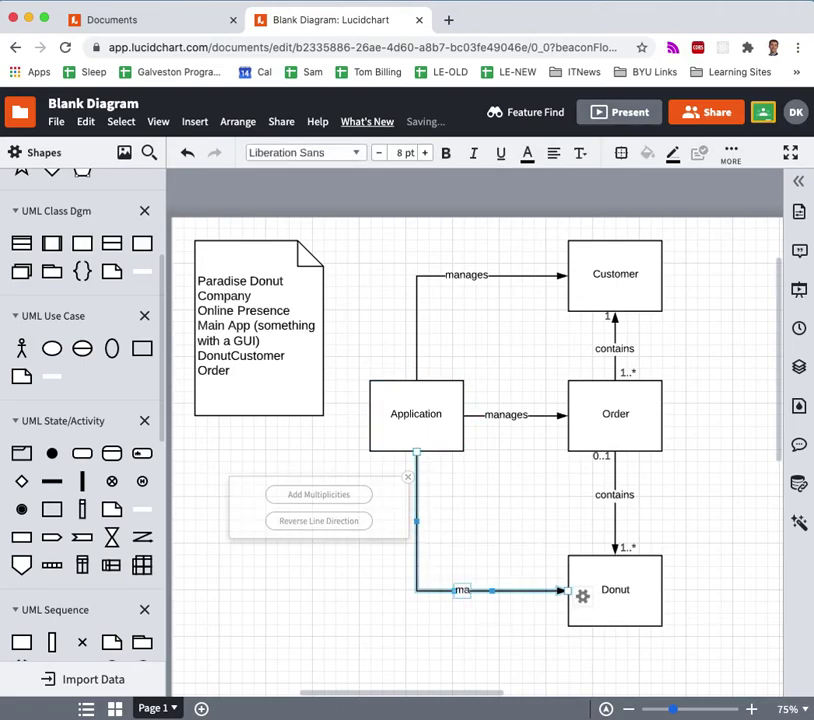
text(nages)
click(310, 605)
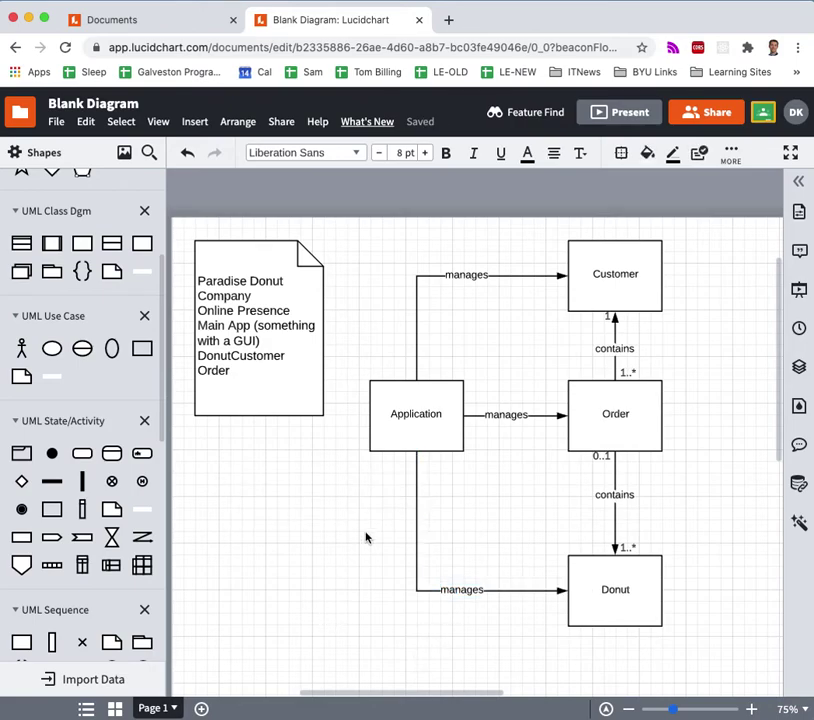
Add multiplicities to the Application–Customer line, setting the Application end to 1.
click(491, 275)
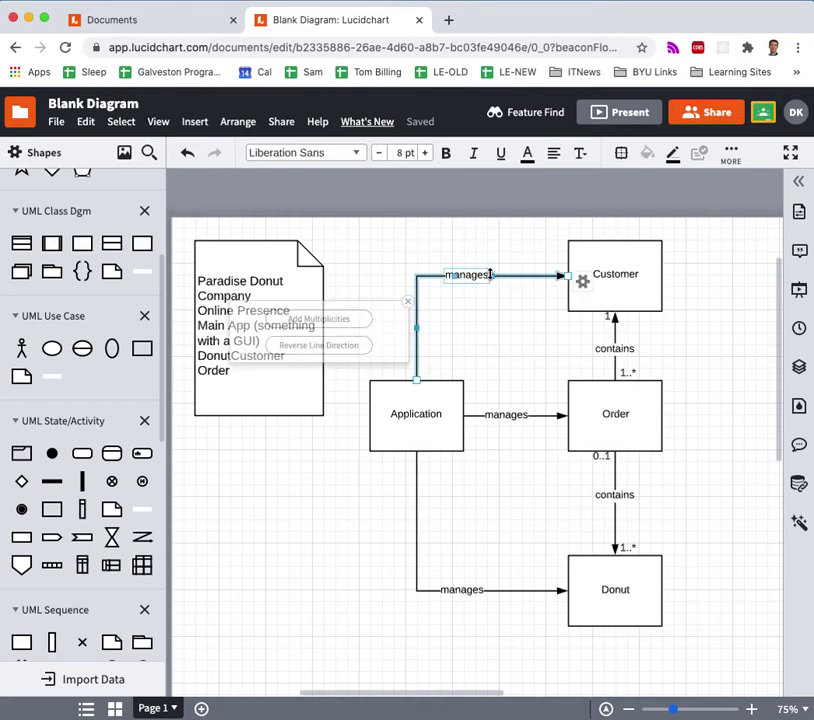
click(339, 322)
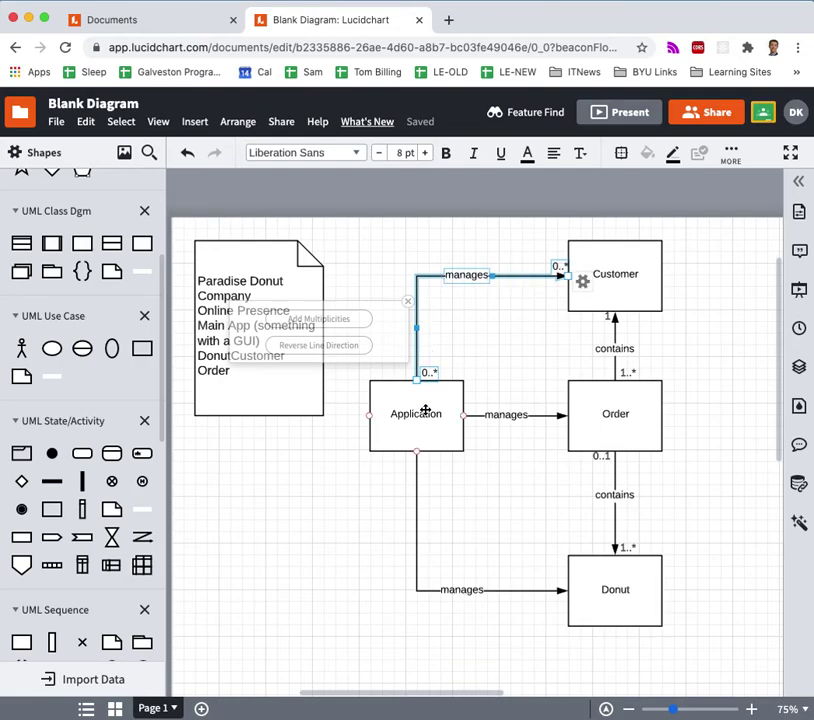
double_click(426, 372)
text(1)
click(463, 359)
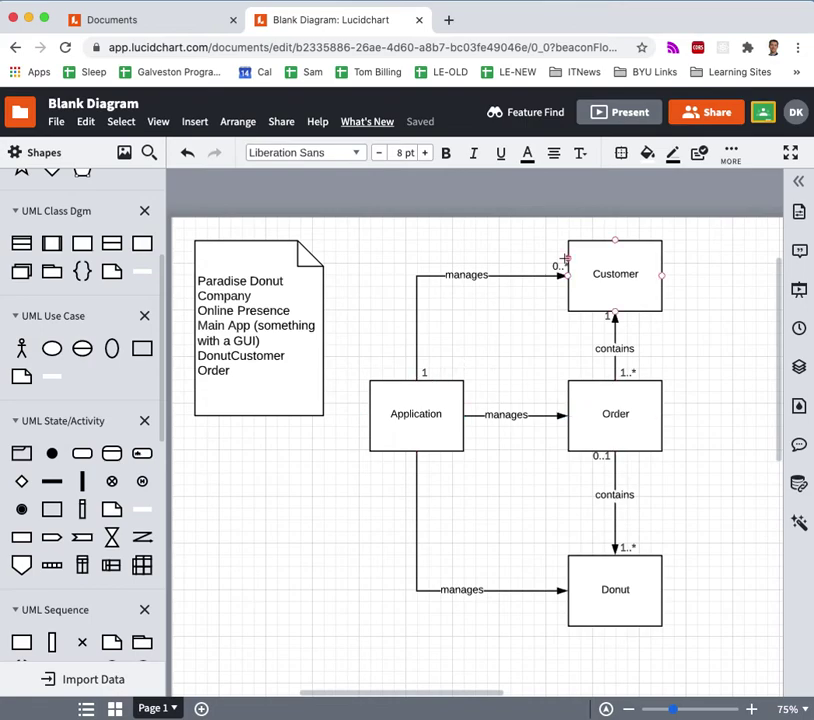